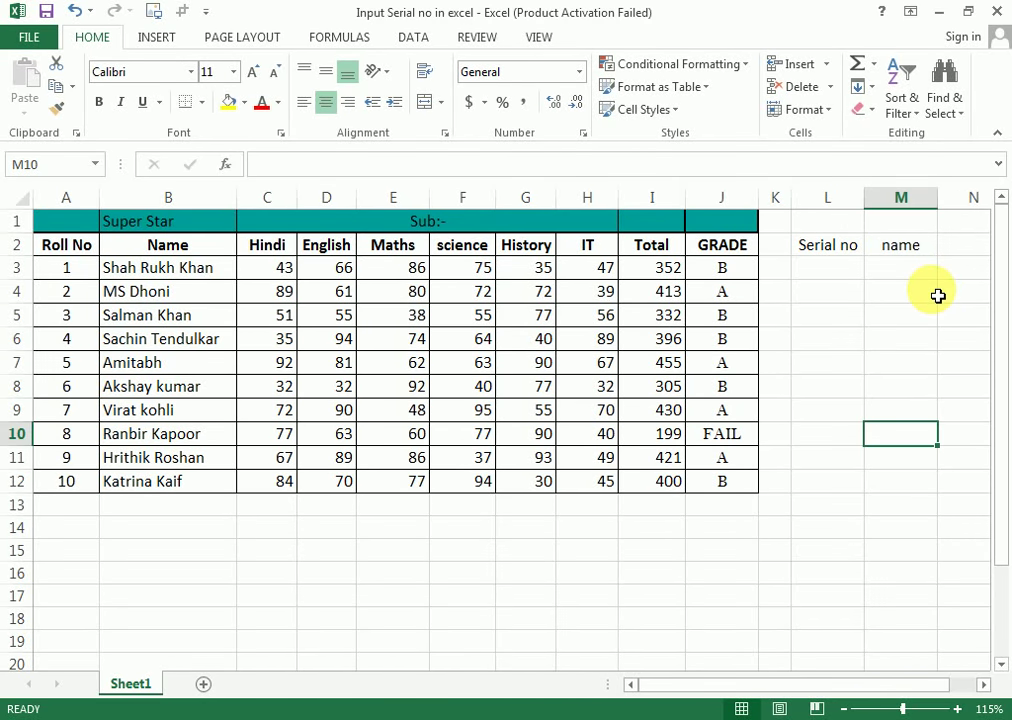
Step: Enter D into the name cells of column M, working down from M4
key(Up)
key(Up)
key(Up)
key(Up)
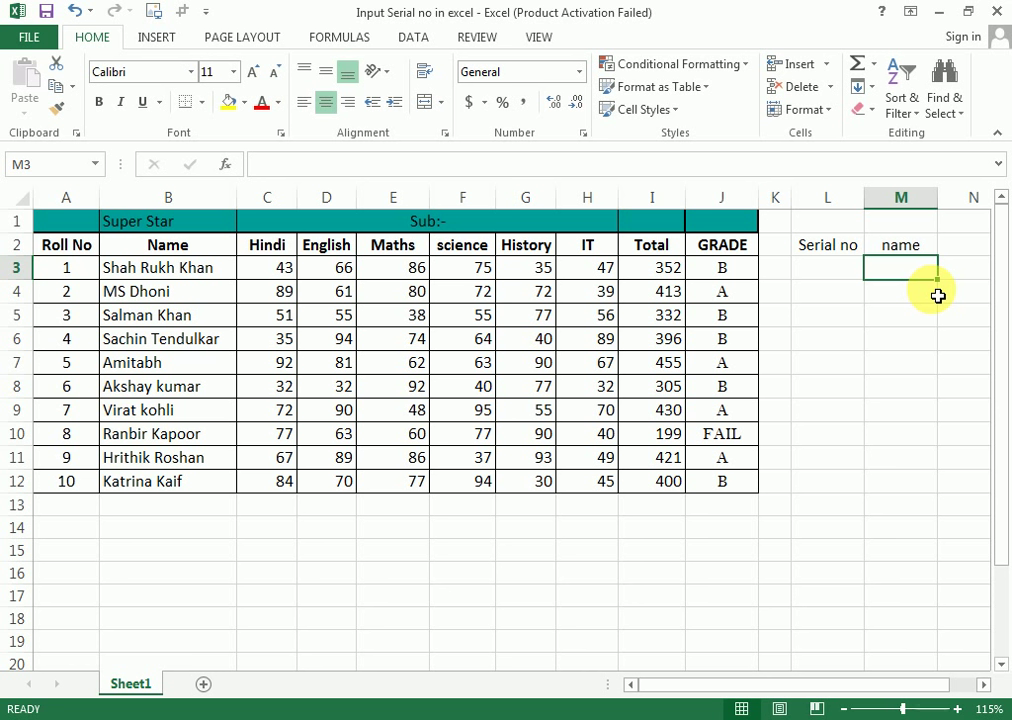
click(937, 295)
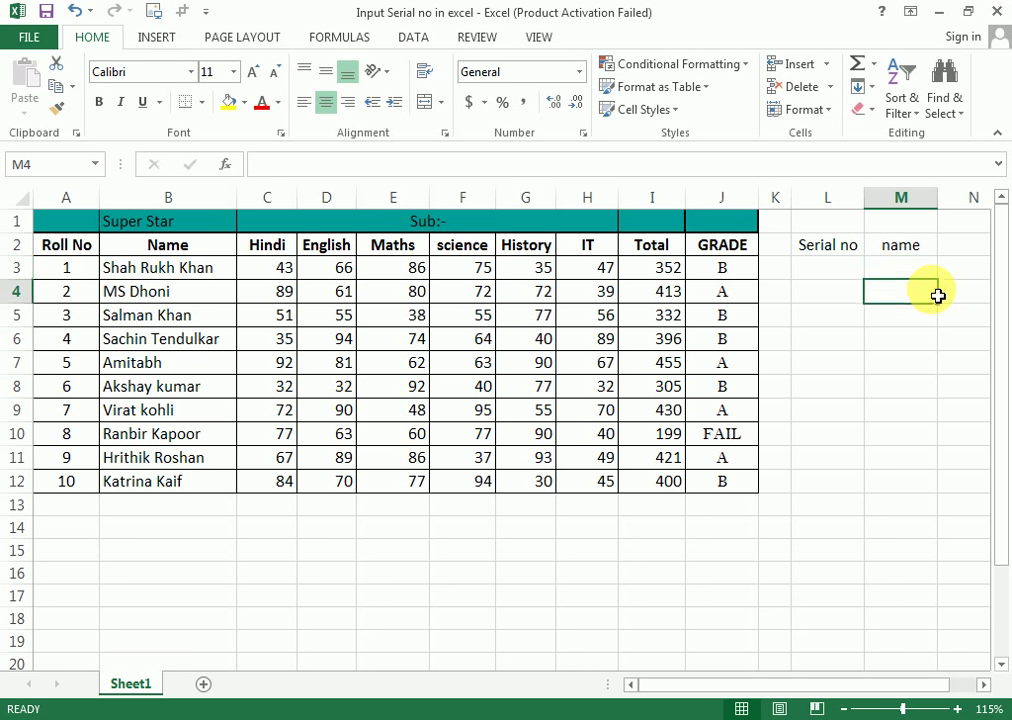
text(D)
key(Return)
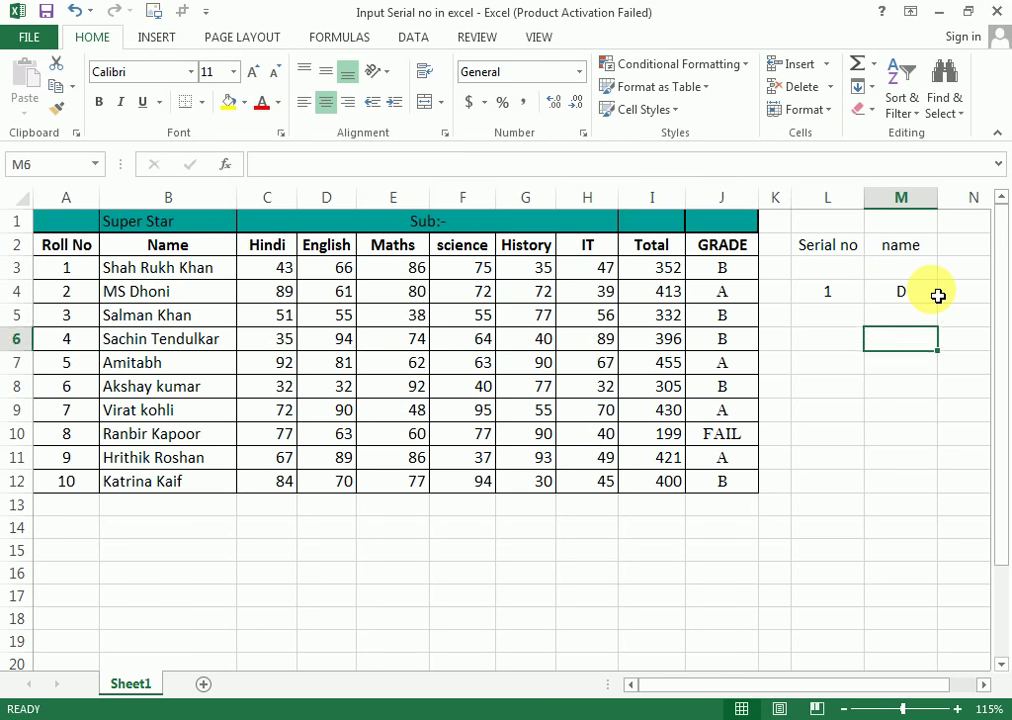
key(Return)
text(D)
key(Return)
text(D  D)
key(Return)
text(D)
key(Return)
Step: Fill the remaining empty name cells (M3, M5, M6, M9) with D so serials run 1–10
text(D)
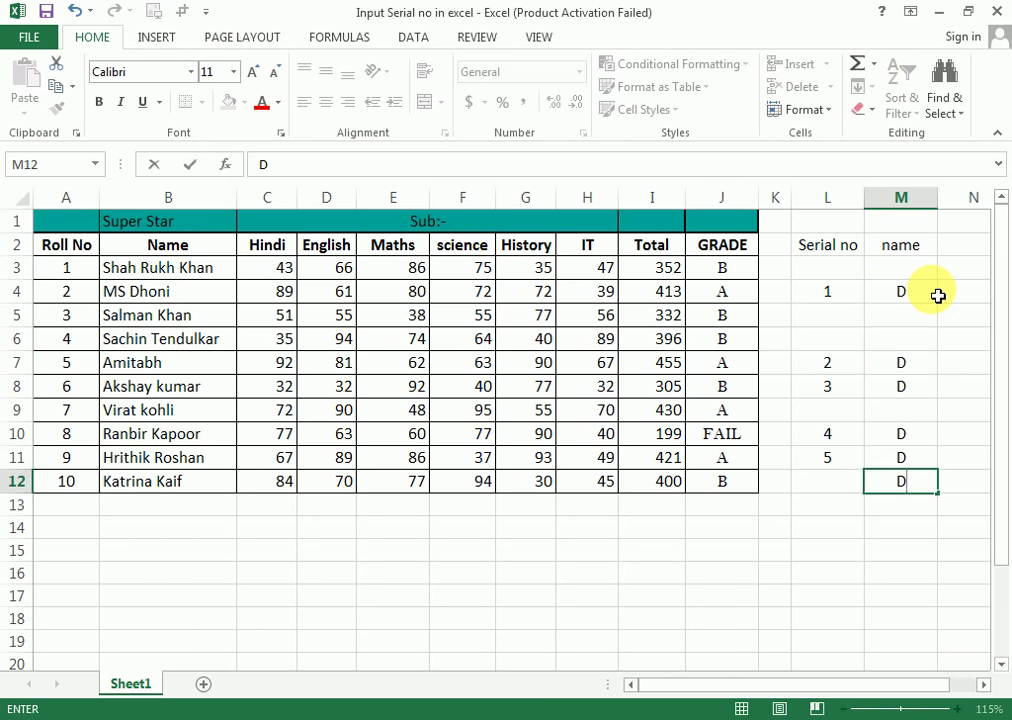
key(Up)
key(Up)
key(Up)
key(Up)
key(Up)
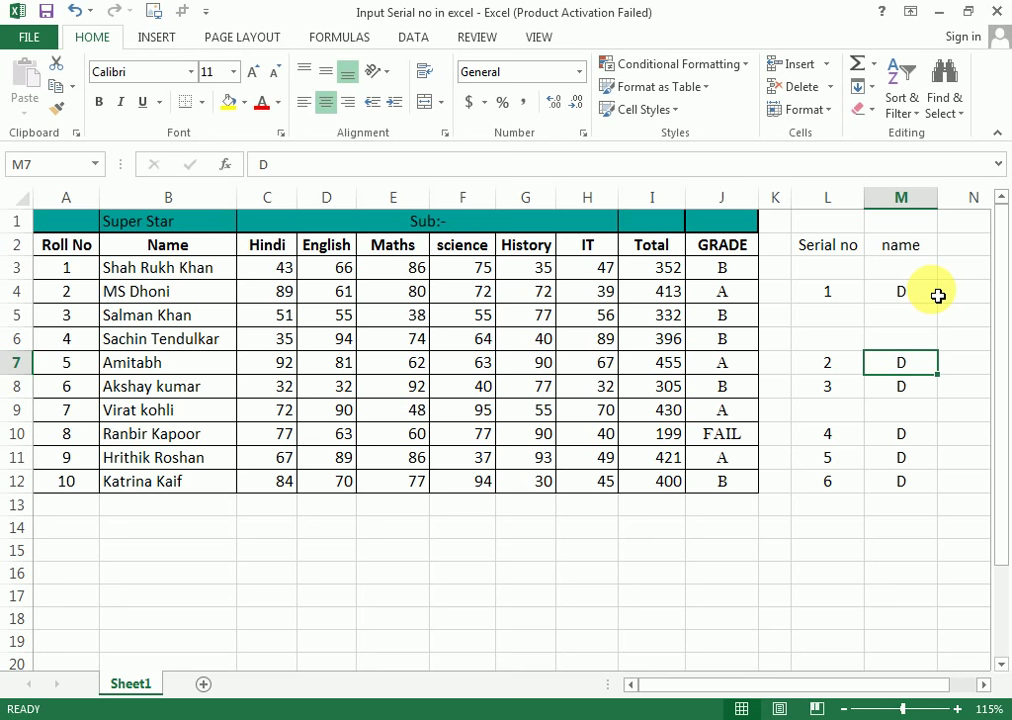
key(Up)
key(Up)
text(D)
key(Up)
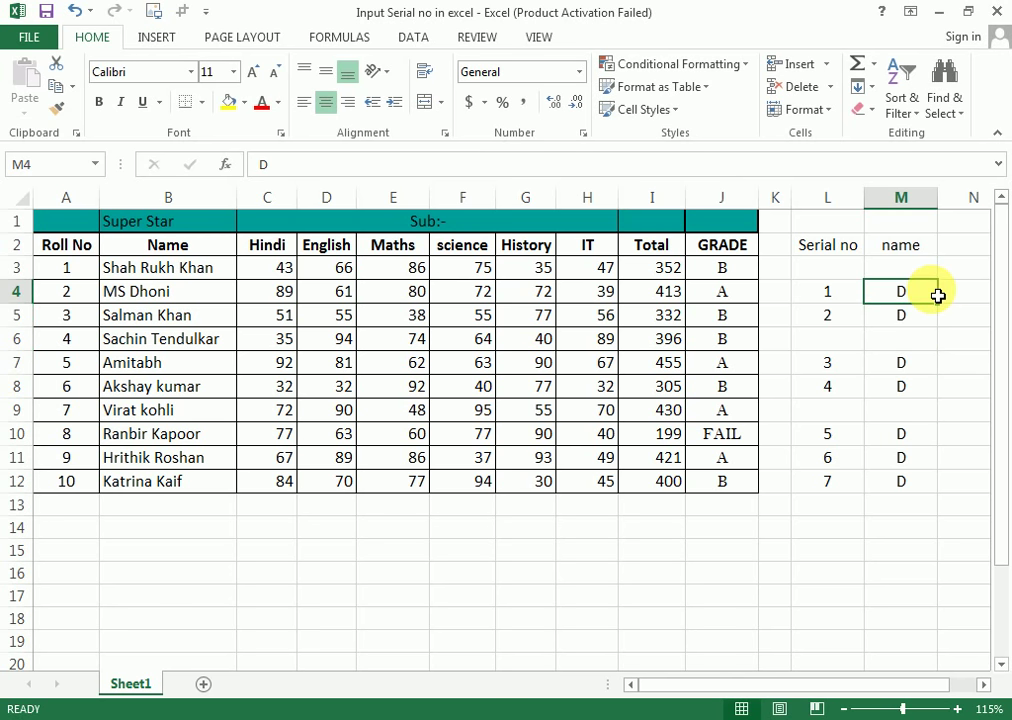
key(Up)
text(D)
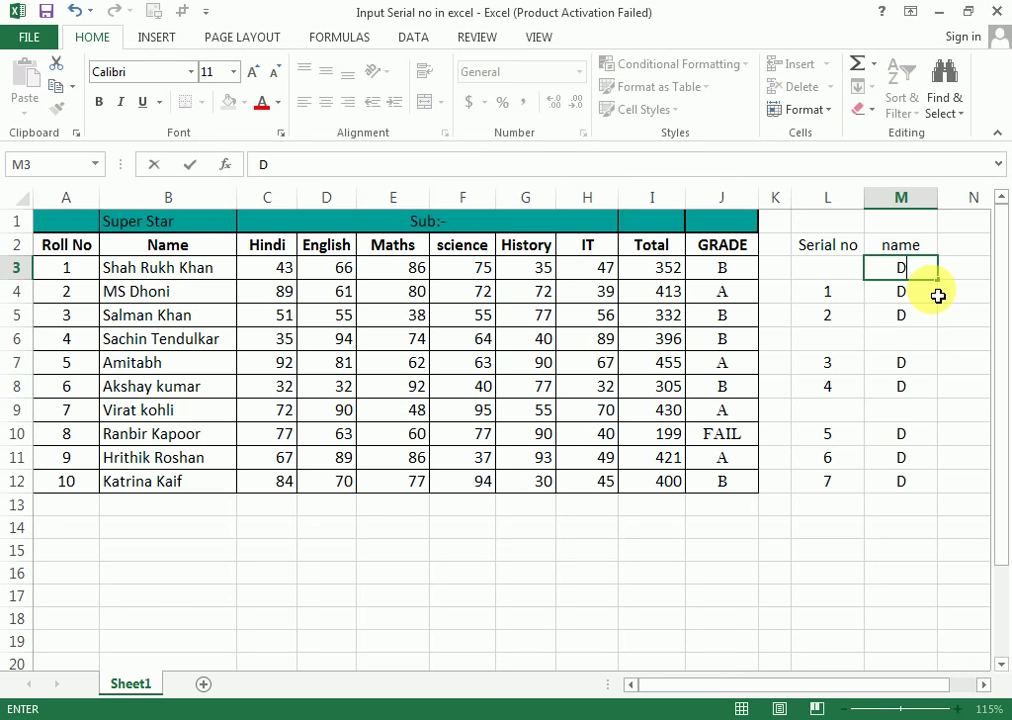
key(Return)
key(Down)
key(Down)
key(Down)
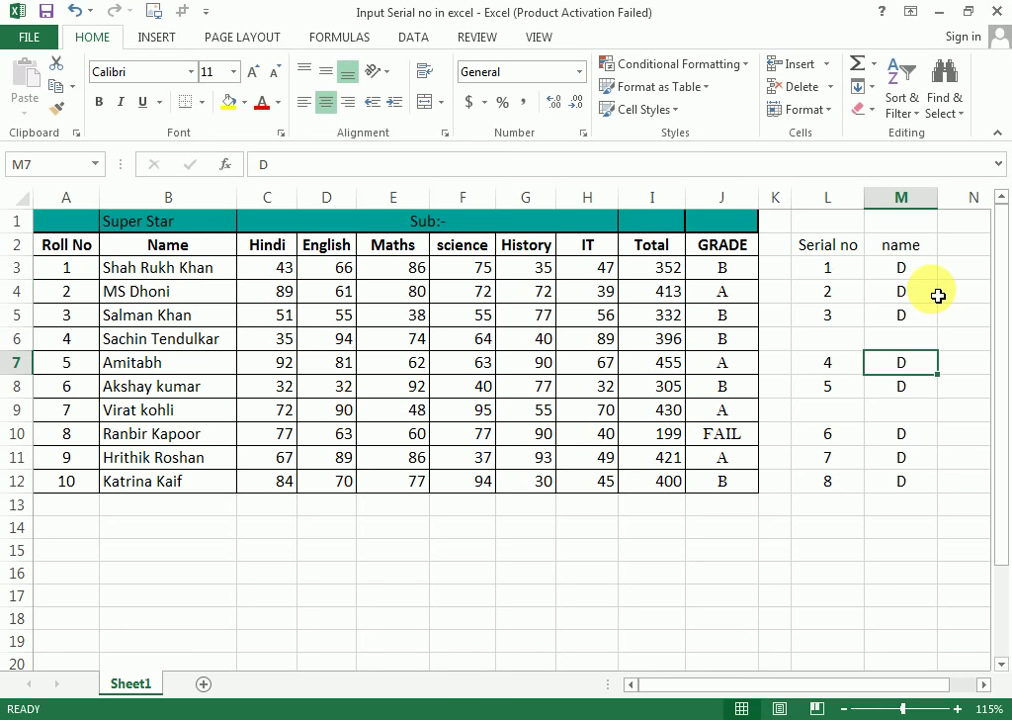
key(Up)
text(D)
key(Return)
key(Down)
key(Down)
text(D)
key(Up)
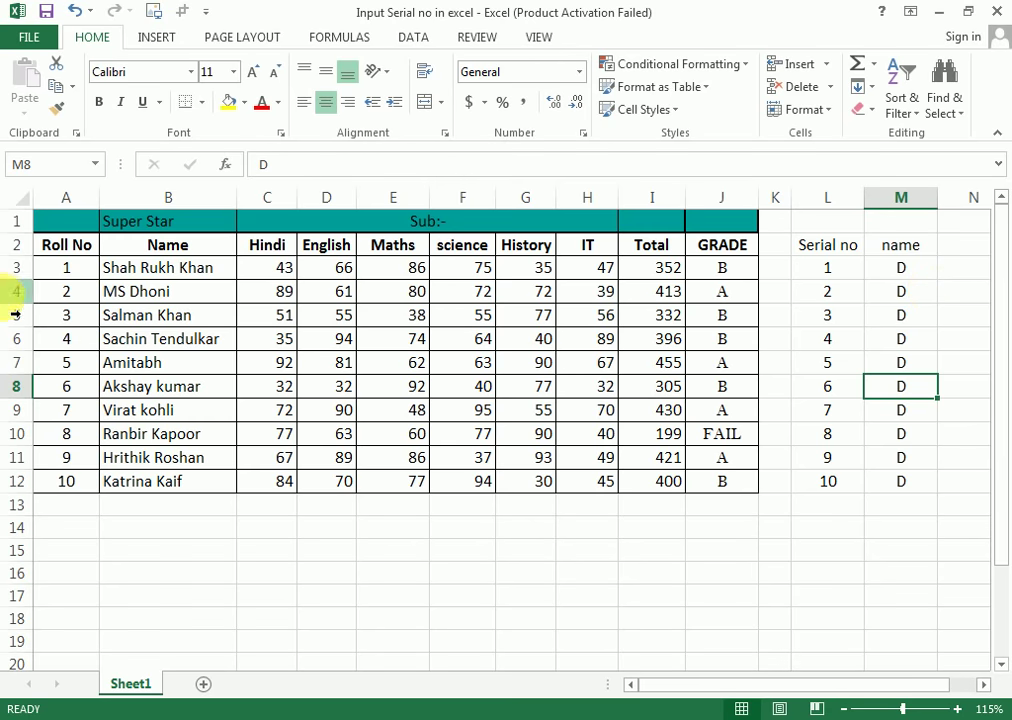
Step: Select the roll numbers from A3 downward, delete them, and return to cell A3
ctrl+scroll(63, 323, up, 3)
scroll(107, 311, up, 1)
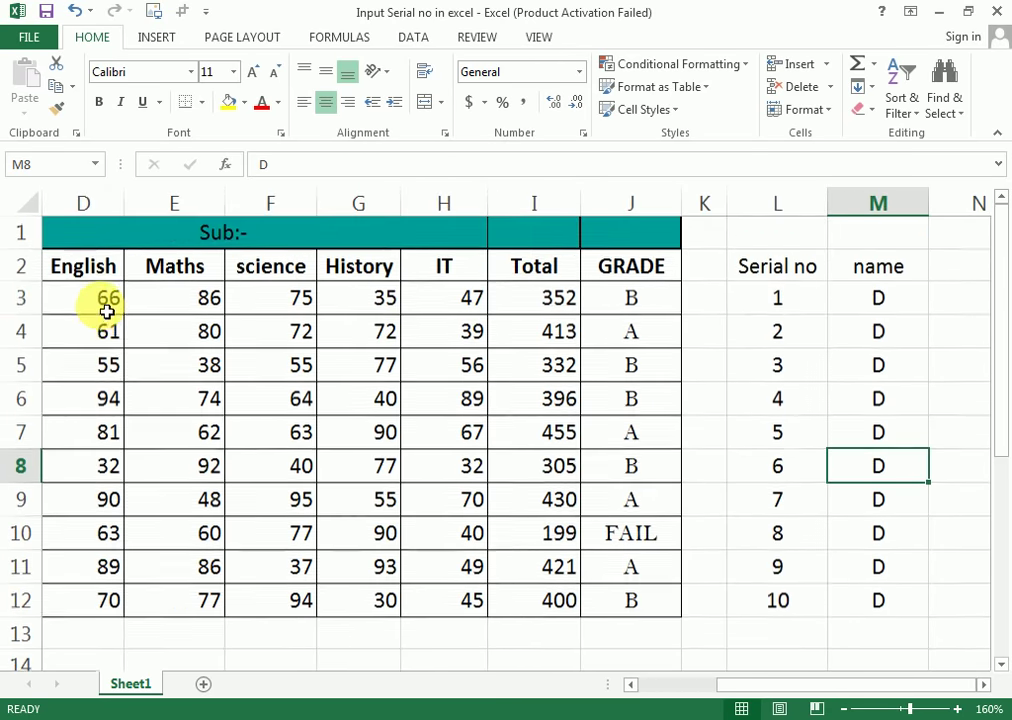
drag(763, 686, 520, 693)
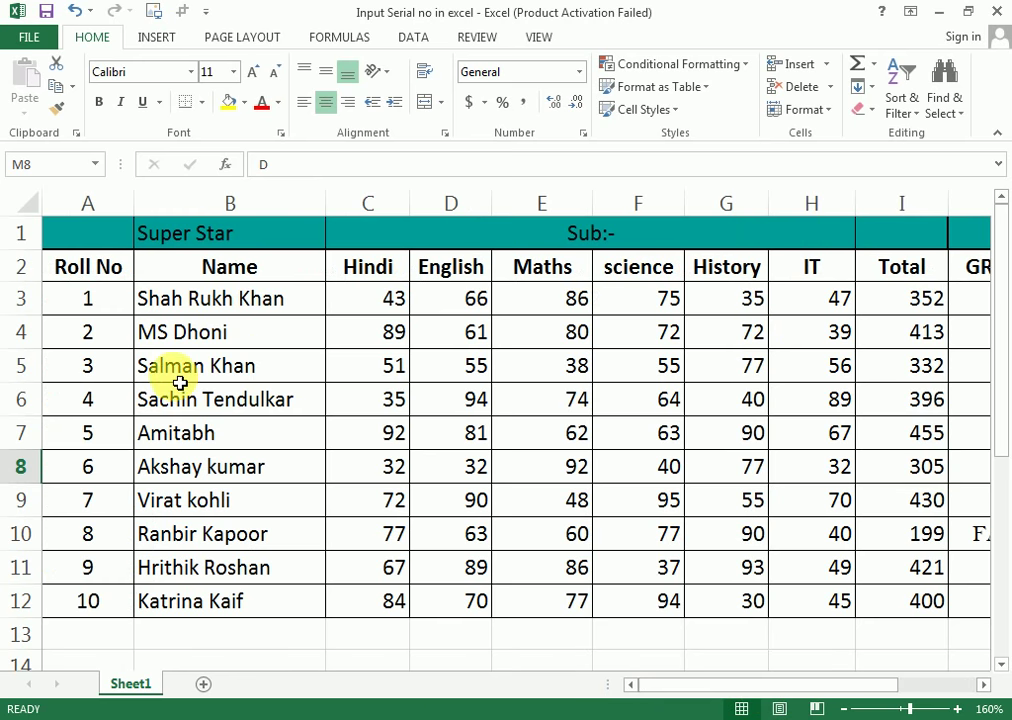
ctrl+scroll(84, 330, down, 2)
click(95, 289)
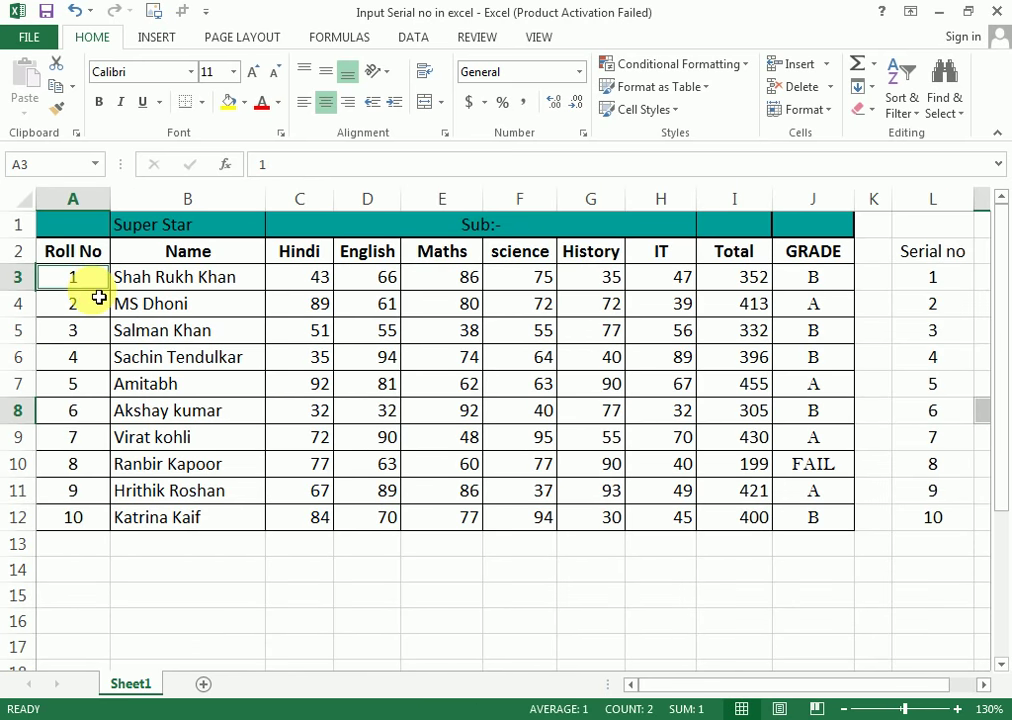
key(shift+Down)
key(shift+Down)
key(shift+Down)
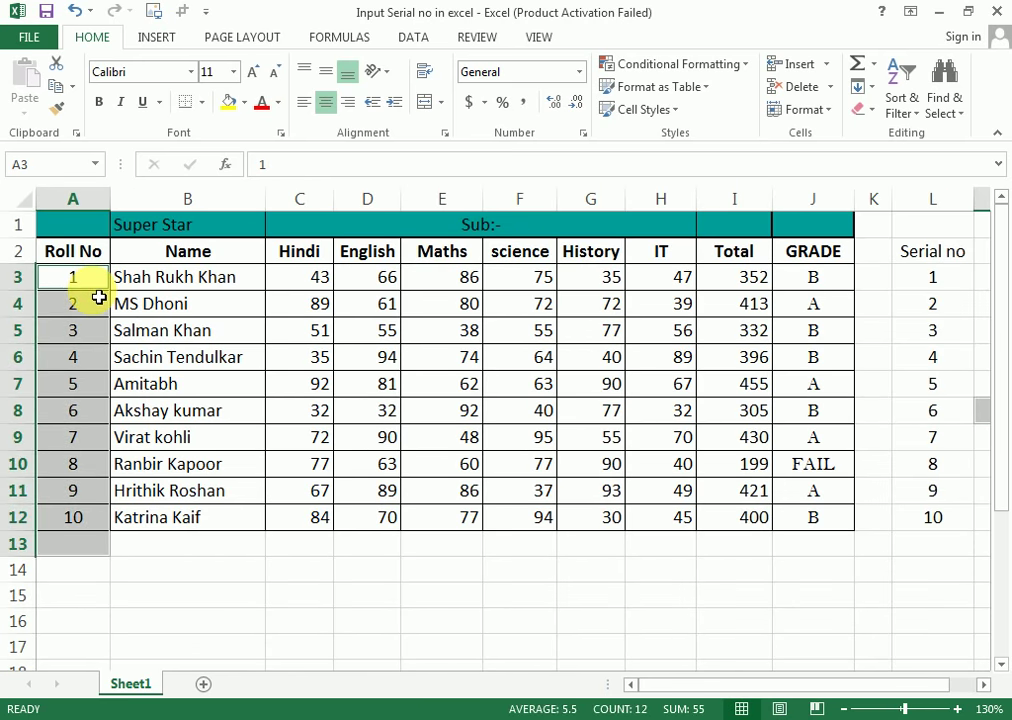
key(Delete)
key(Up)
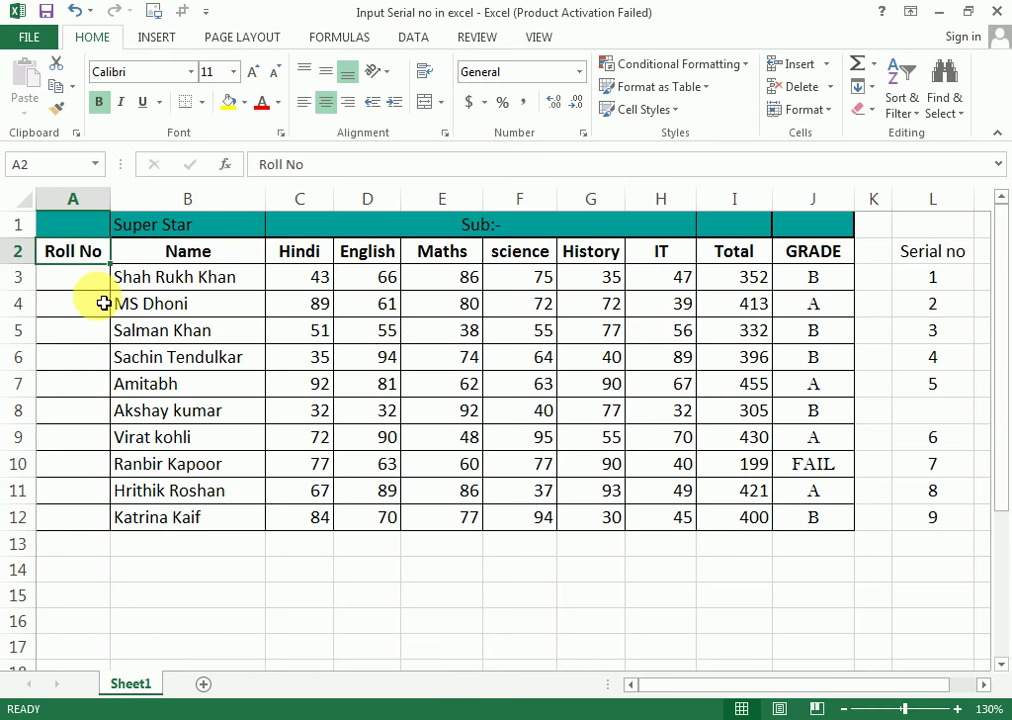
scroll(108, 365, down, 1)
scroll(106, 346, down, 1)
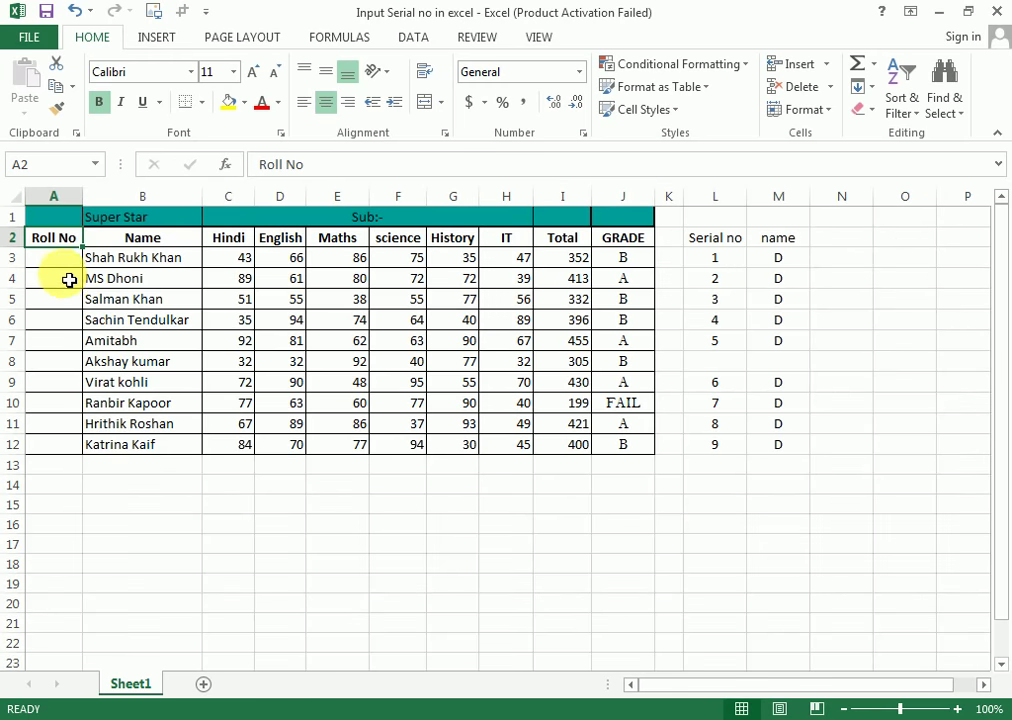
ctrl+scroll(70, 284, up, 1)
click(79, 255)
Step: Type roll numbers 1, 2, 3 and 4 down the Roll No column from A3
scroll(95, 275, up, 1)
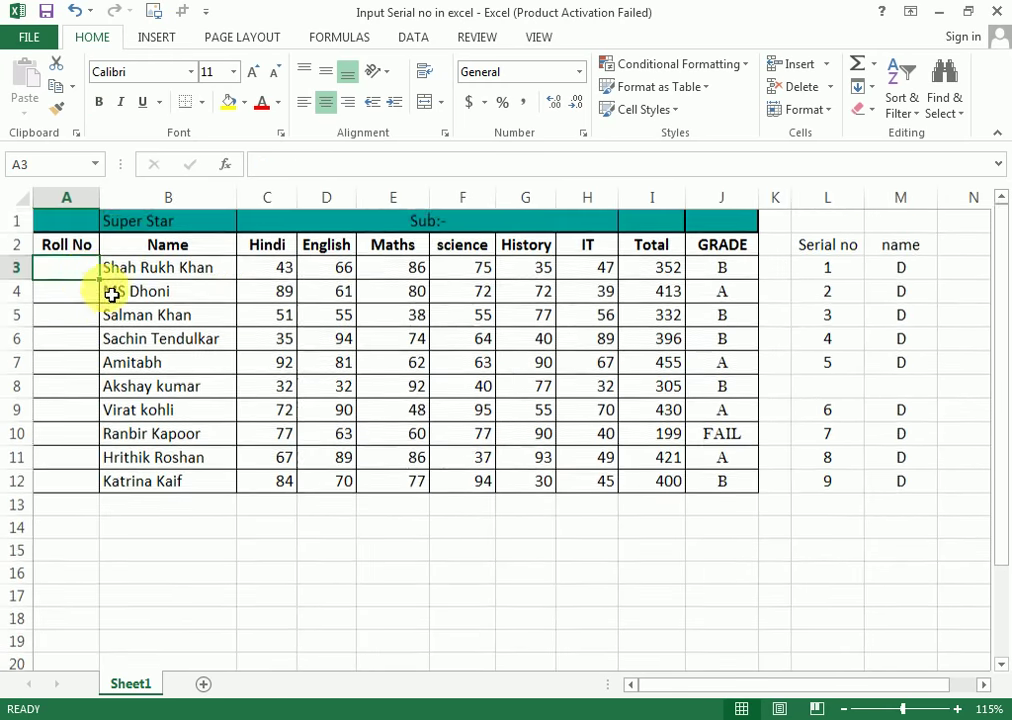
text(1)
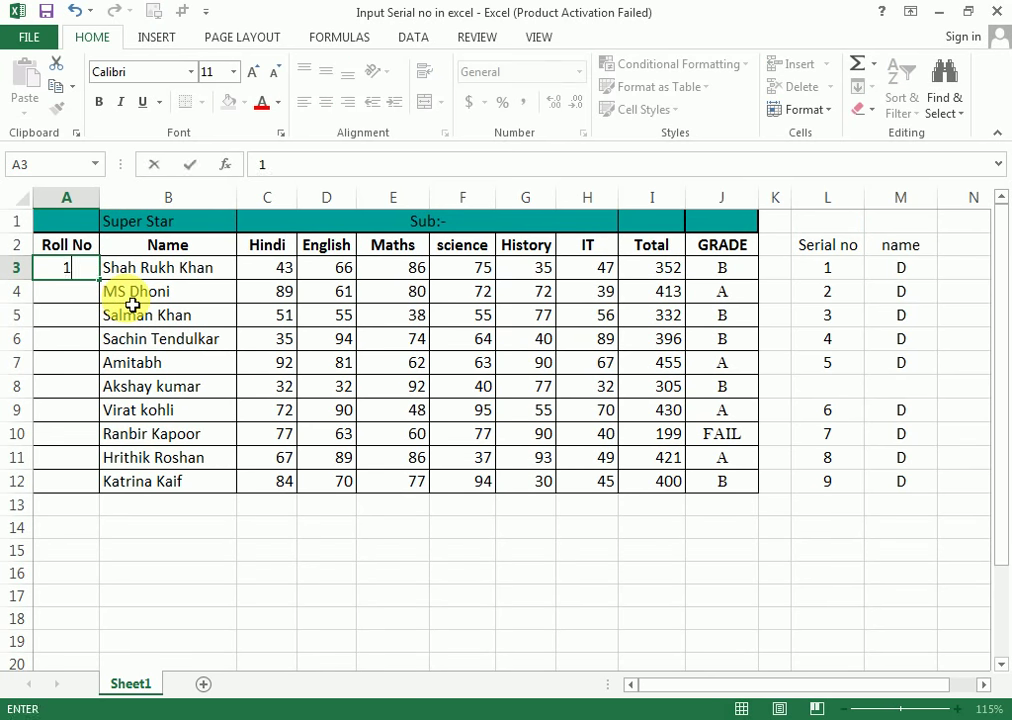
key(Return)
text(2)
key(Return)
text(3)
key(Return)
text(4)
key(Return)
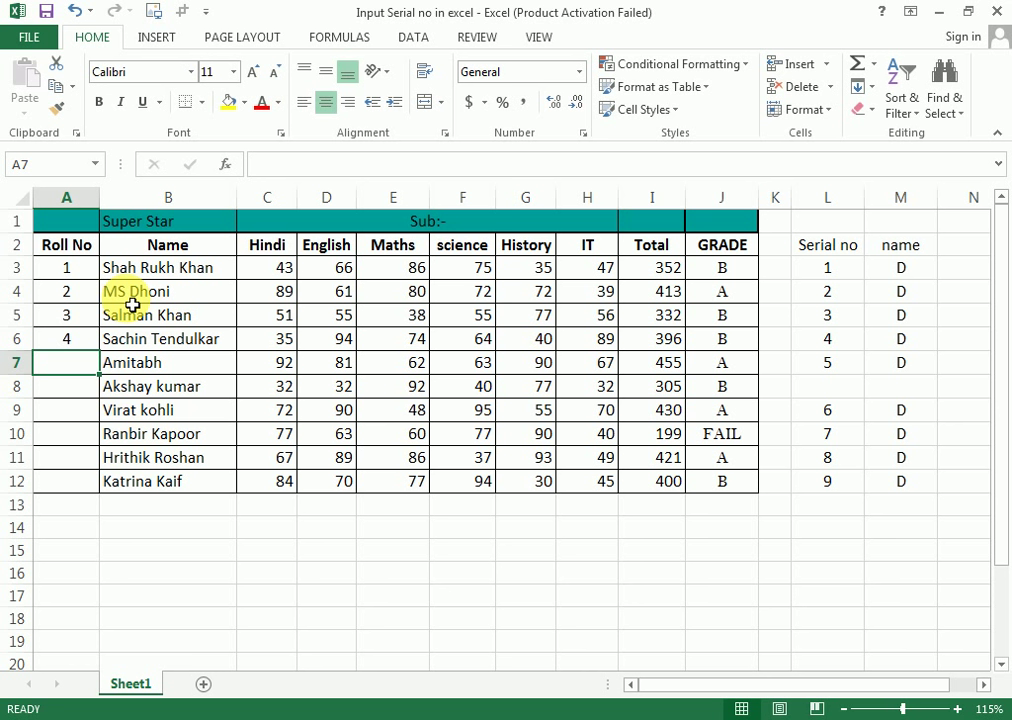
Step: Delete the typed roll numbers and re-enter only 1 in A3 and 2 in A4
key(Up)
key(Up)
key(Up)
key(Up)
key(Down)
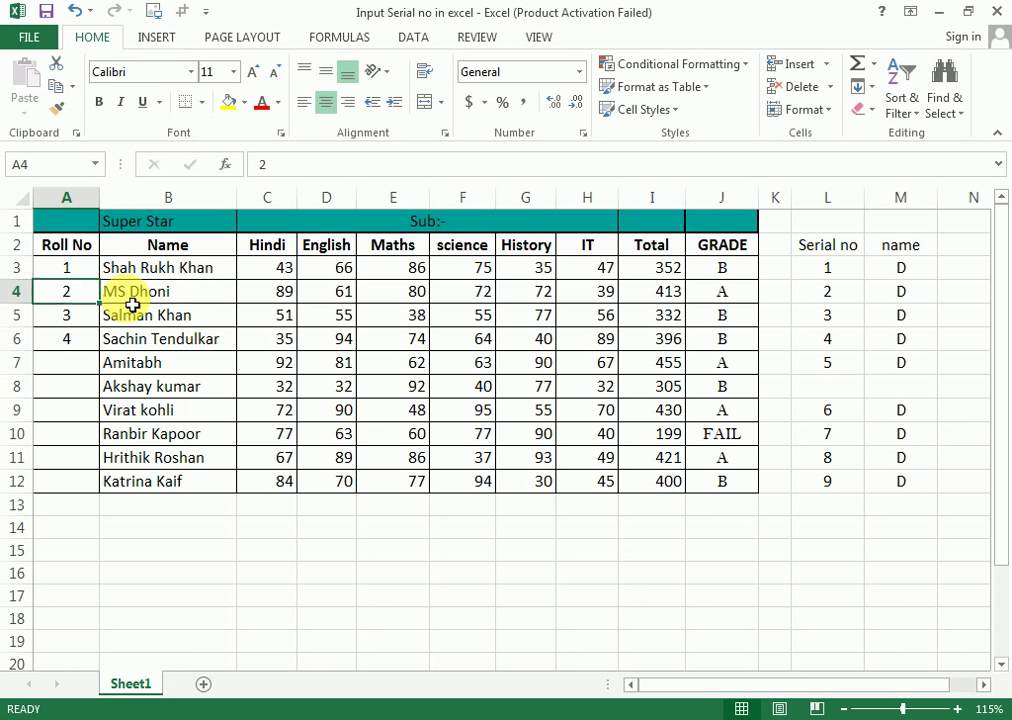
key(Up)
key(shift+Down)
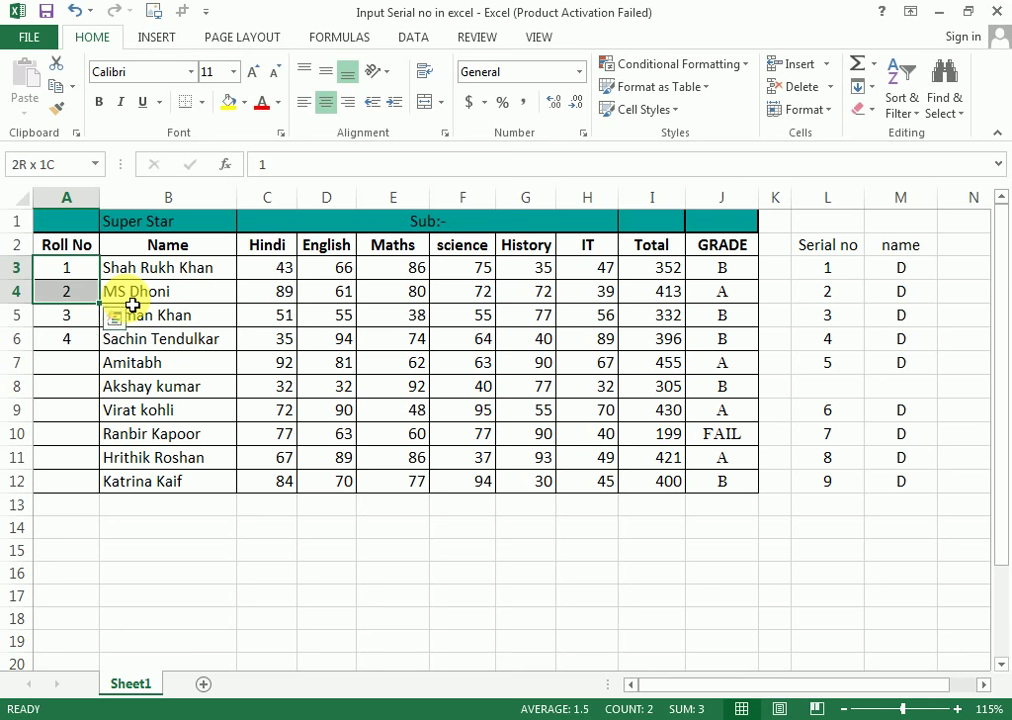
key(shift+Down)
key(shift+Down)
key(Delete)
key(Up)
key(Down)
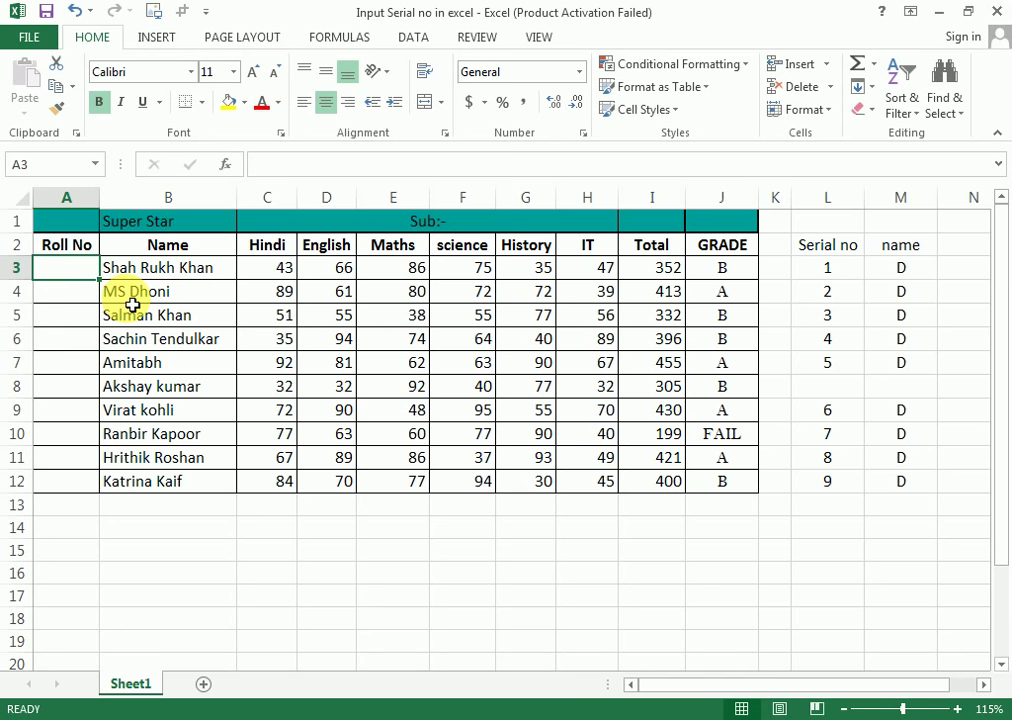
text(1)
key(Return)
text(2)
key(Return)
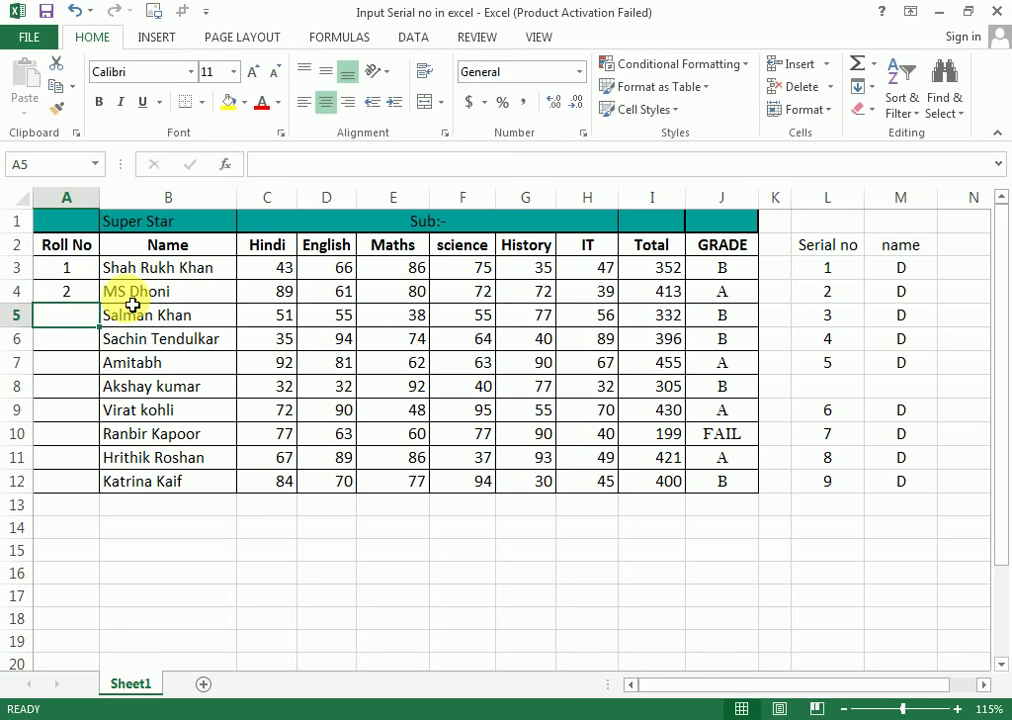
drag(86, 271, 90, 292)
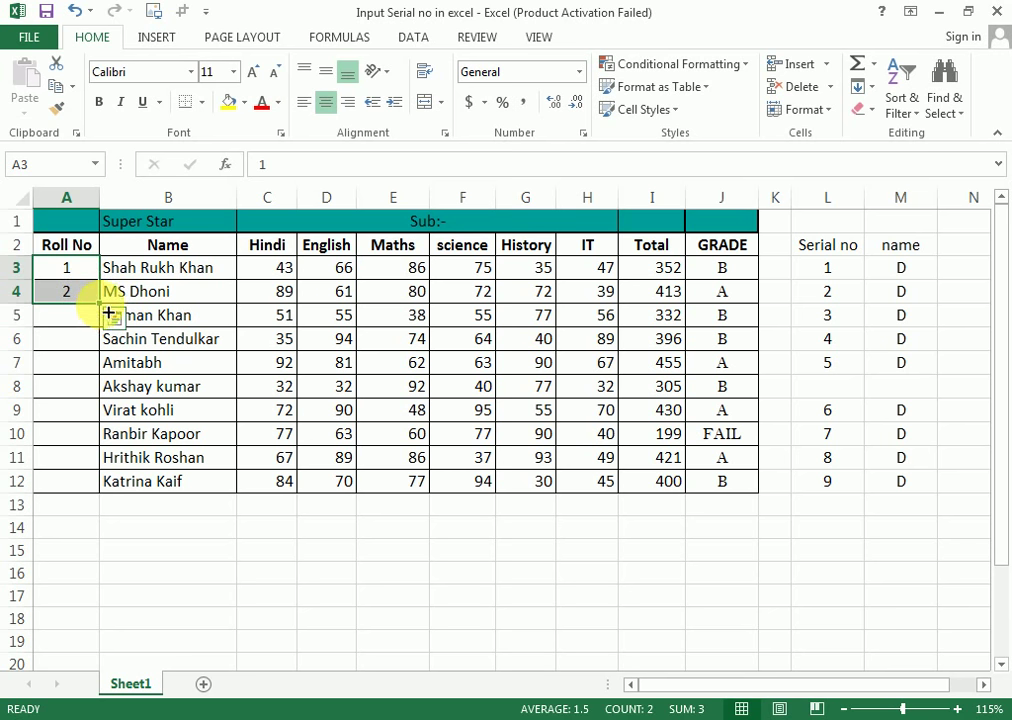
mouse_move(106, 311)
mouse_down()
mouse_move(102, 453)
mouse_move(84, 486)
mouse_up()
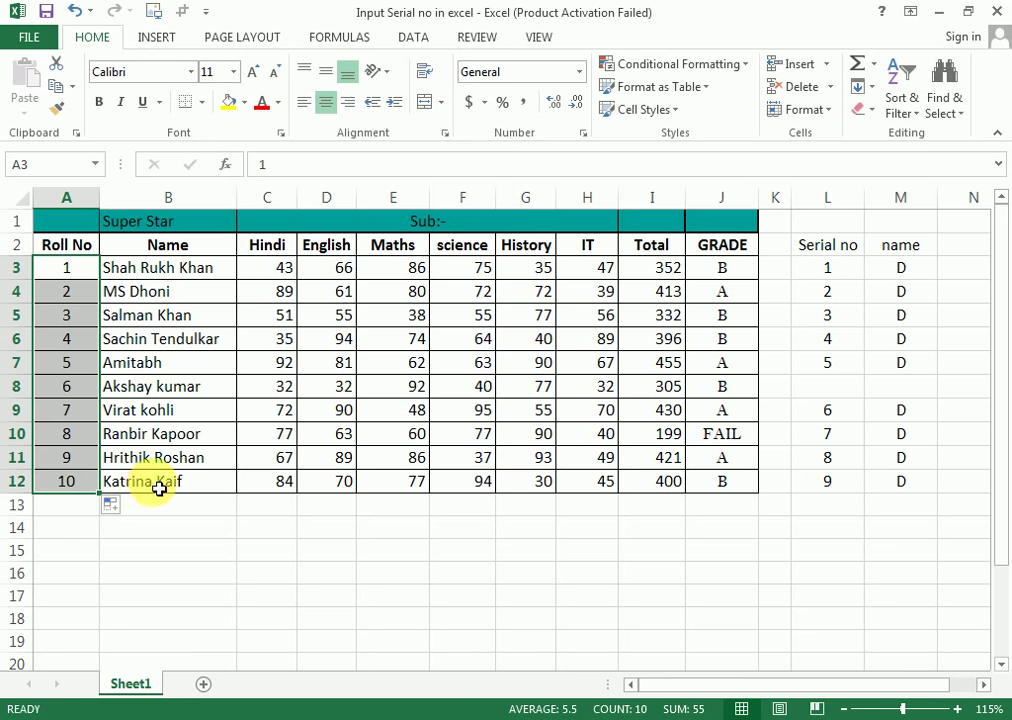
key(ctrl+z)
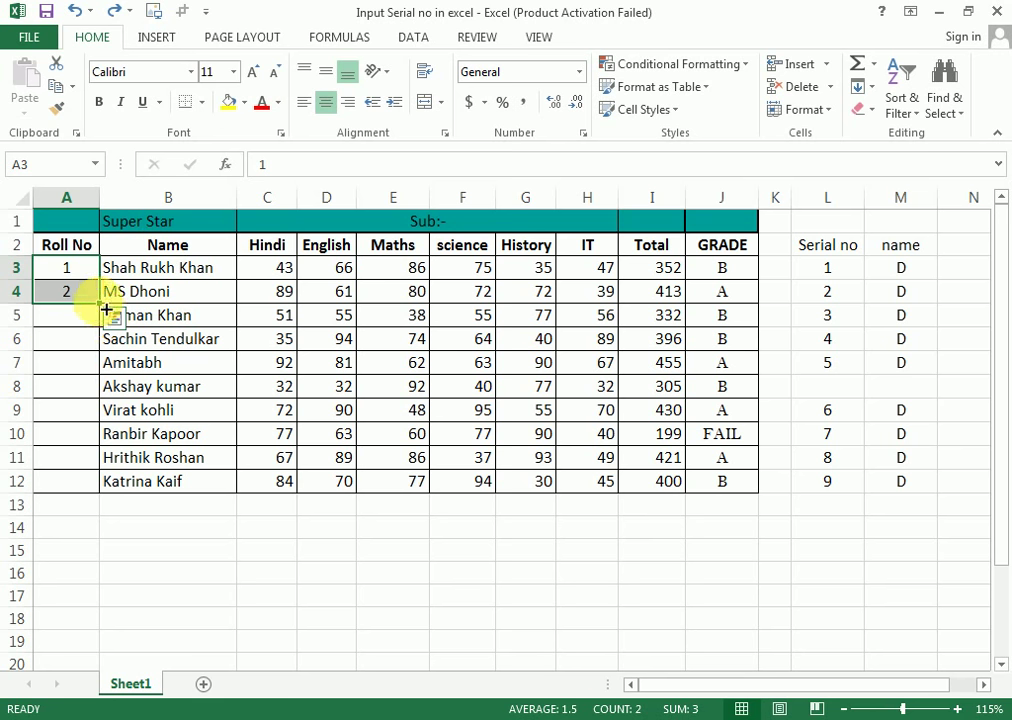
double_click(106, 308)
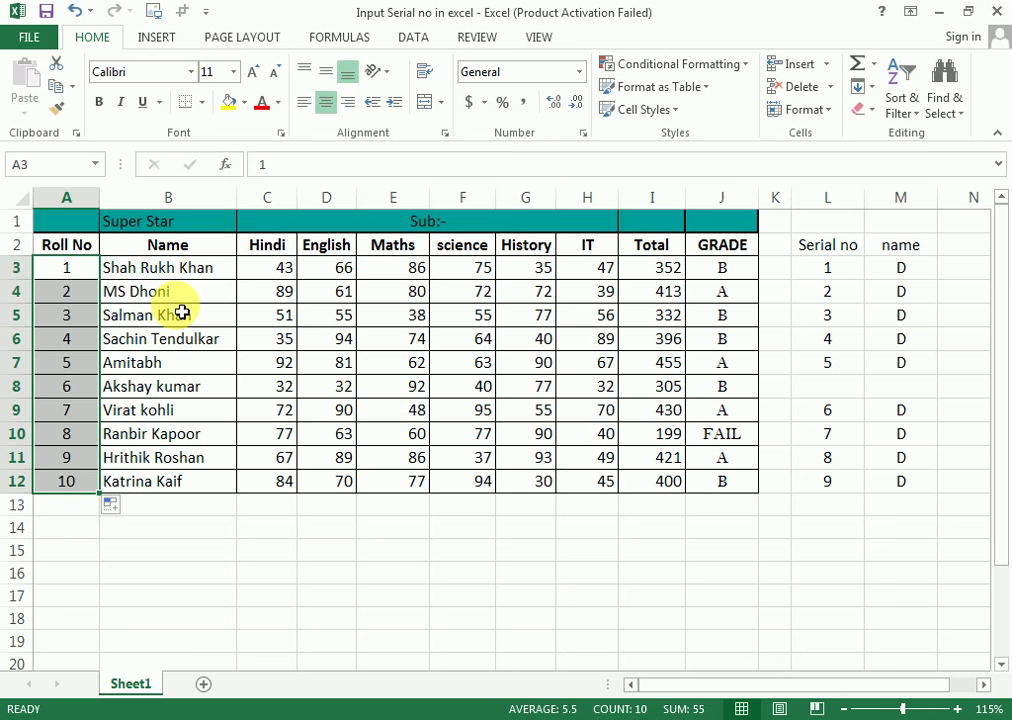
key(ctrl+z)
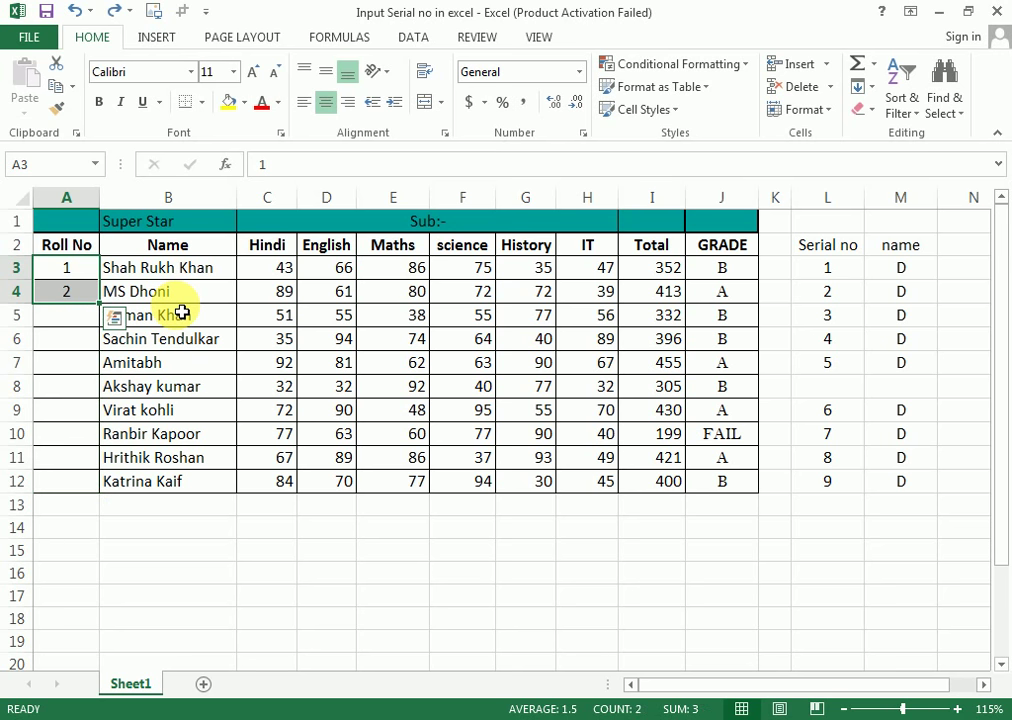
click(61, 338)
Step: Drag-fill A3 to A12 as a 1–10 series, then undo it, keeping only 1 and 2
click(86, 272)
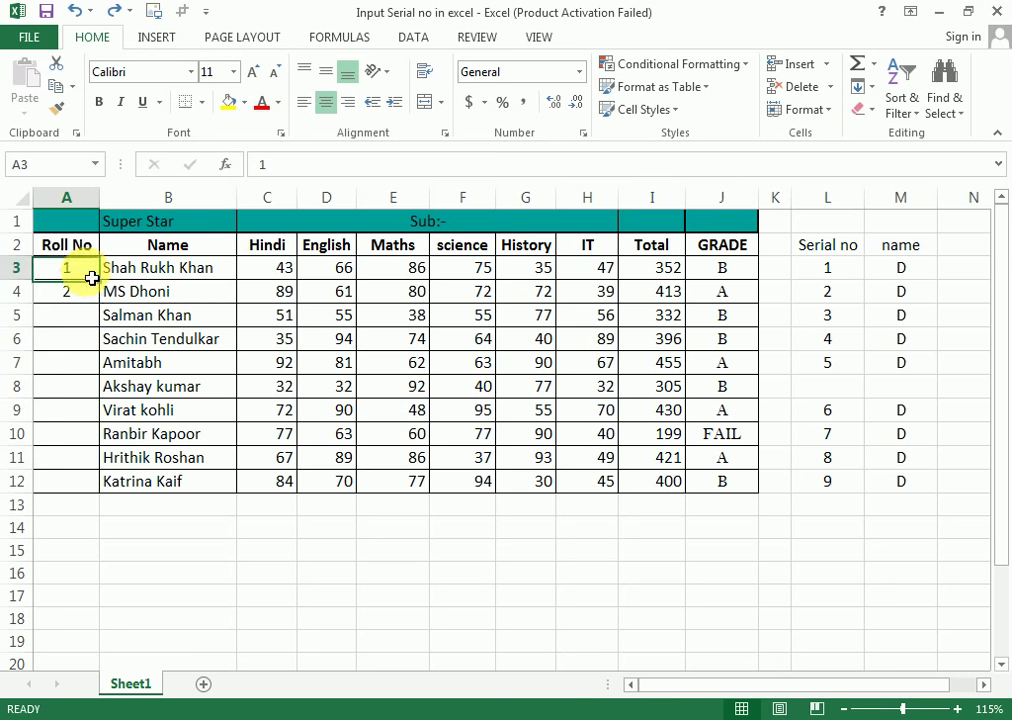
drag(106, 286, 106, 492)
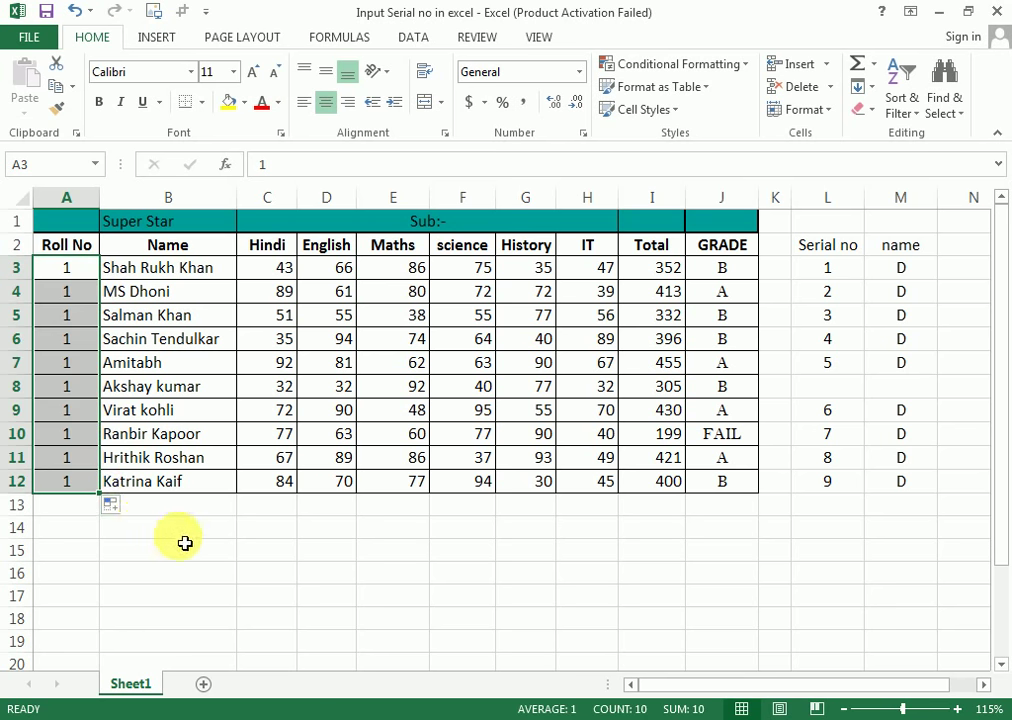
click(130, 511)
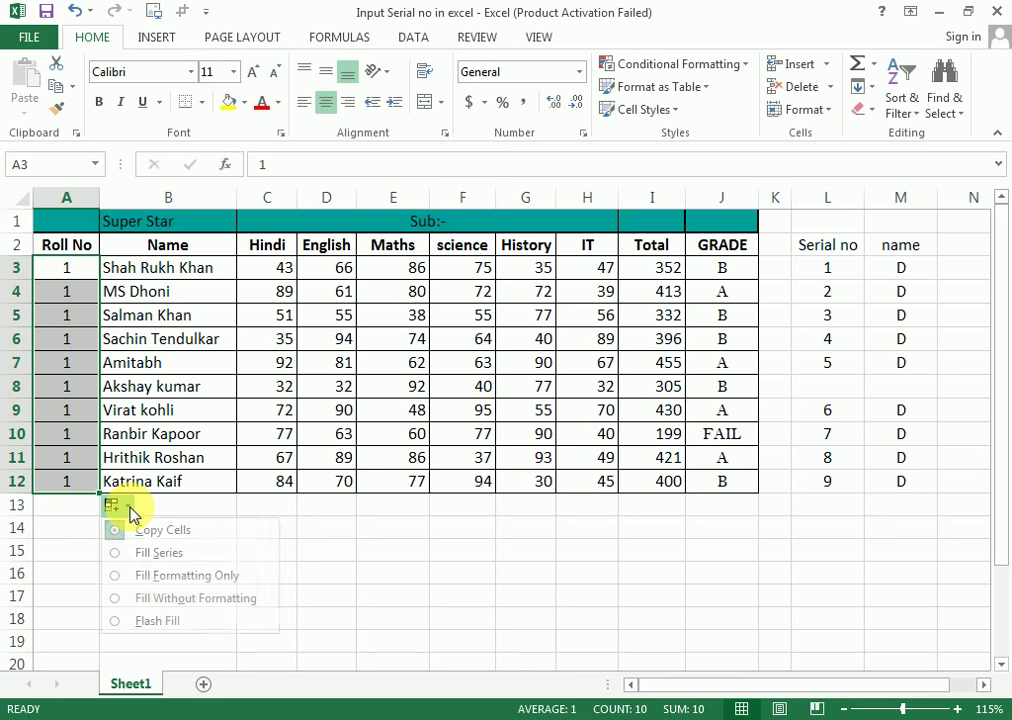
click(175, 557)
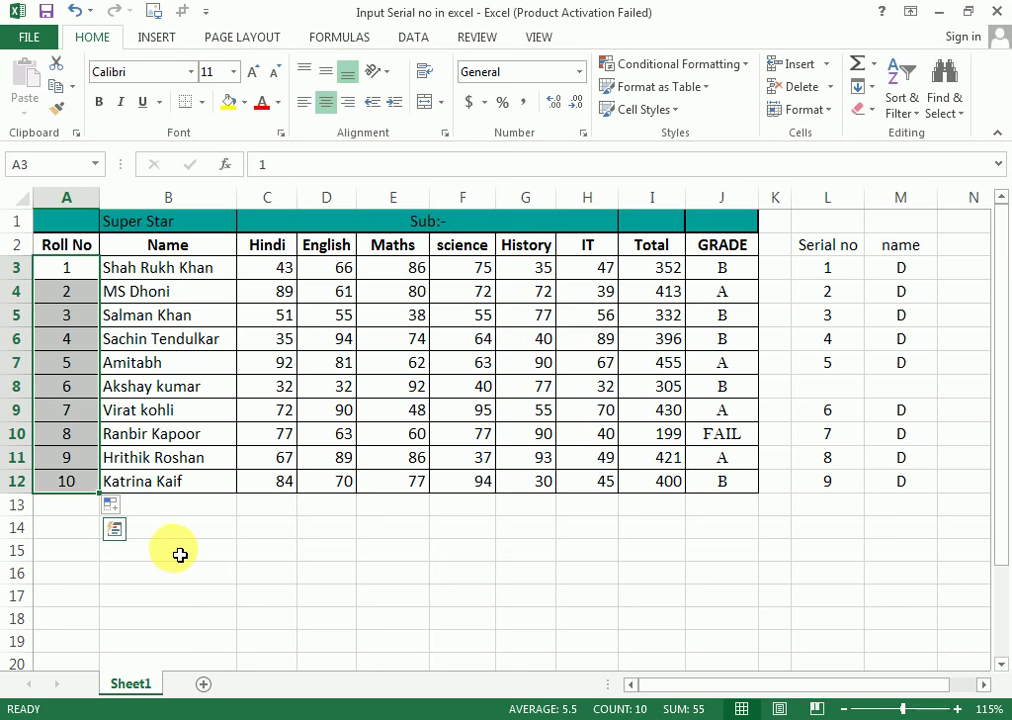
key(ctrl+z)
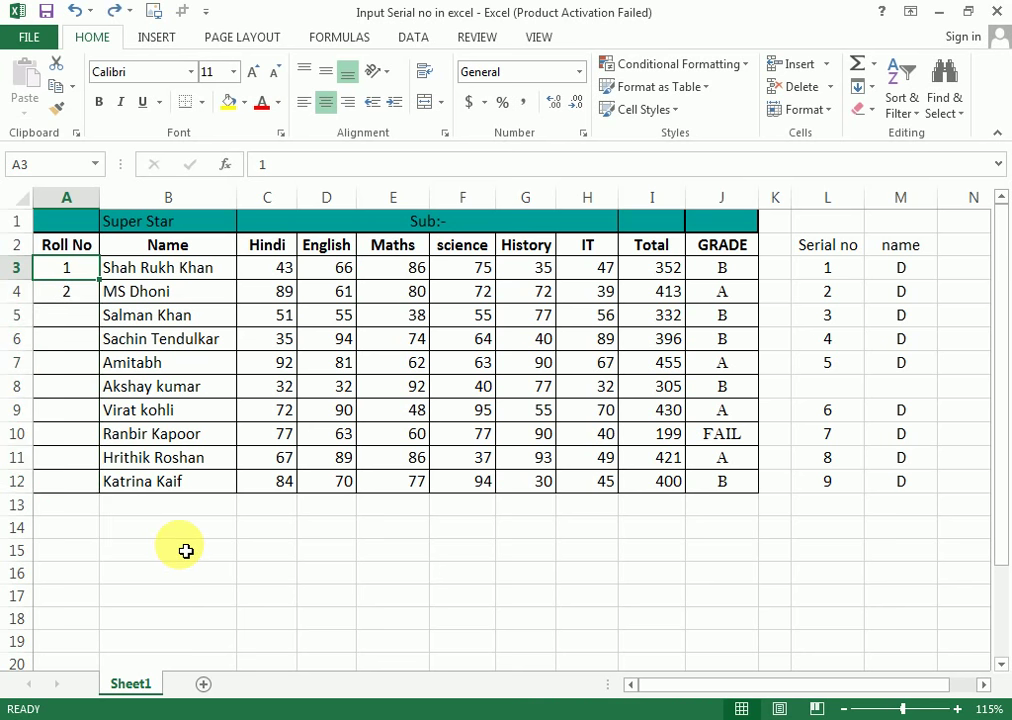
Step: Enter the formula =A3+1 in A4 so it shows 2
click(172, 386)
click(68, 291)
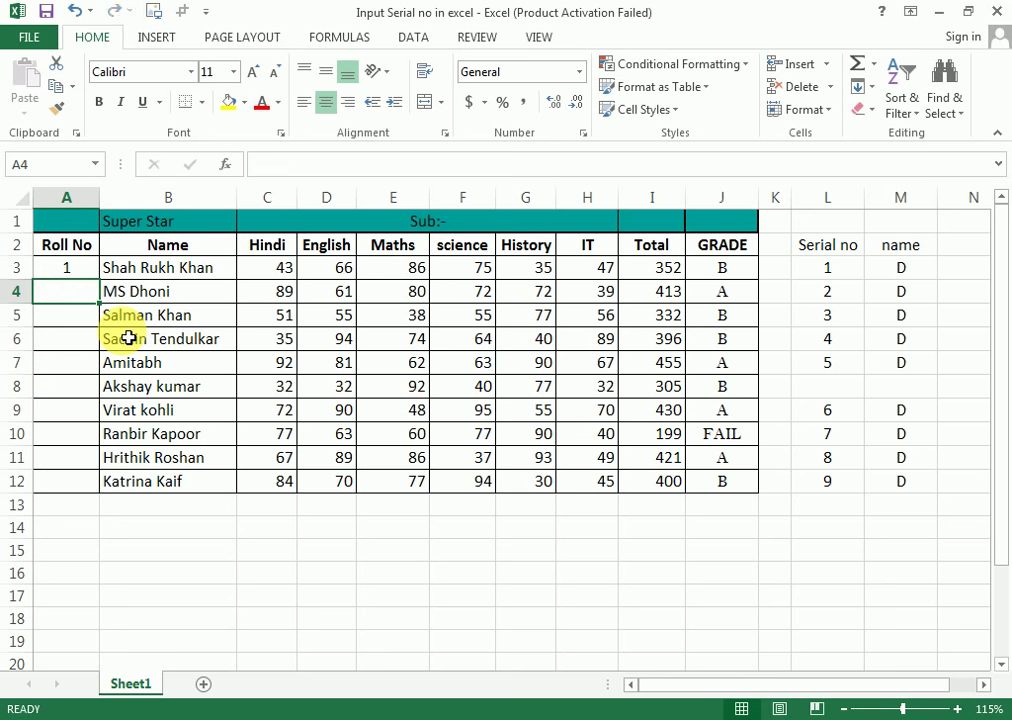
key(Up)
key(Down)
text(=)
key(Up)
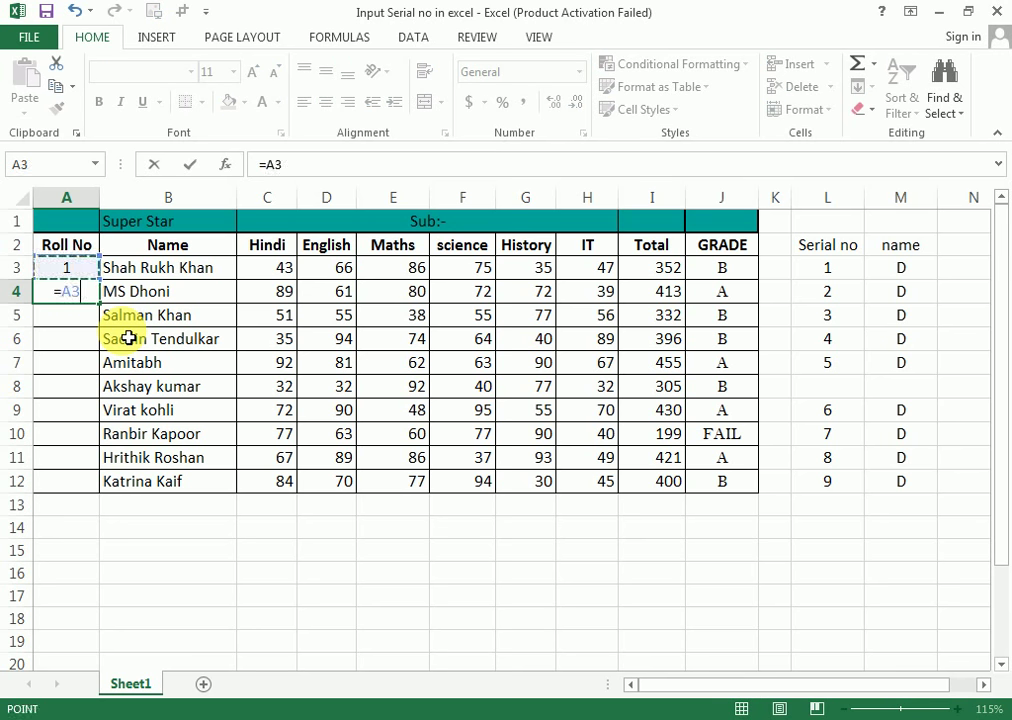
text(+1)
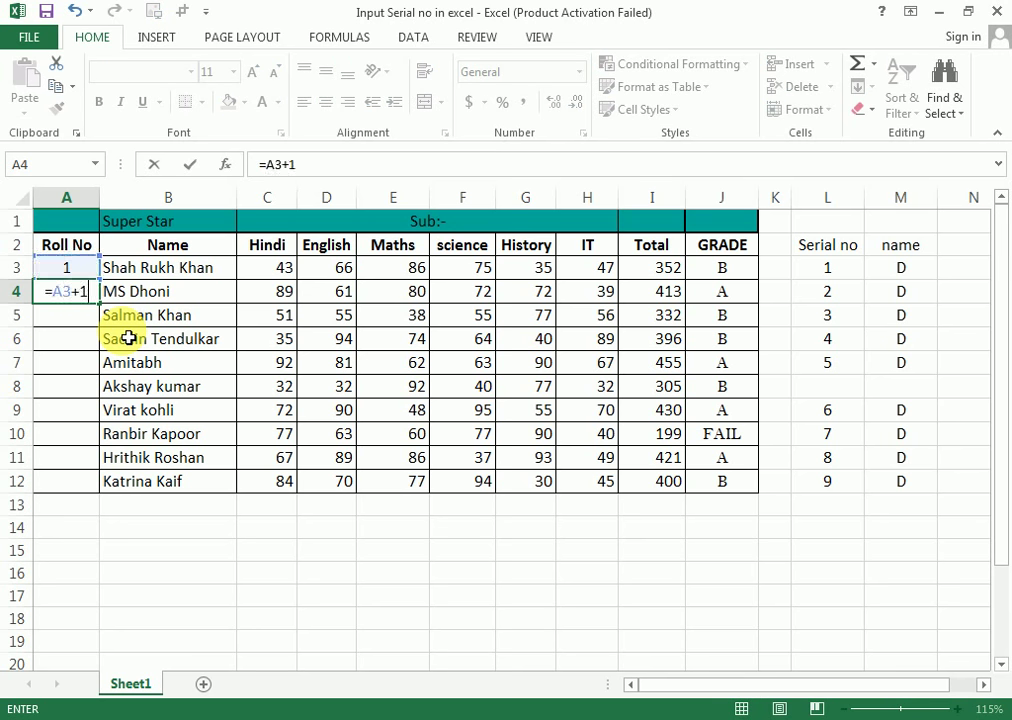
key(Return)
Step: Copy the plus-one formula down to A12 and select the Roll No cells
key(Up)
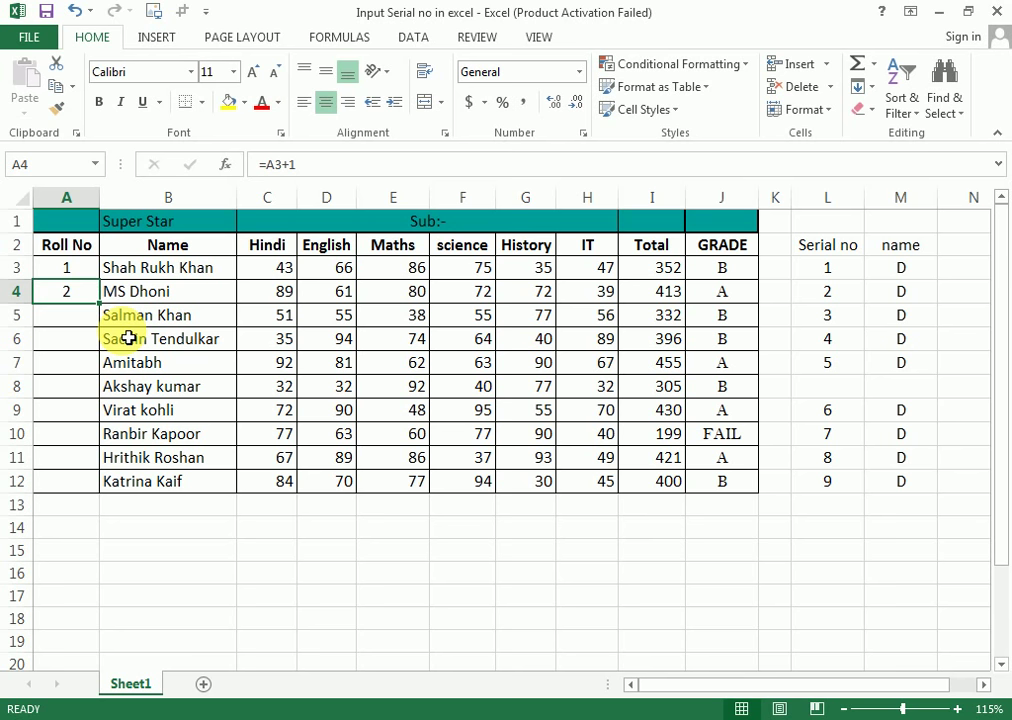
mouse_move(99, 302)
mouse_down()
mouse_move(110, 519)
mouse_move(108, 497)
mouse_up()
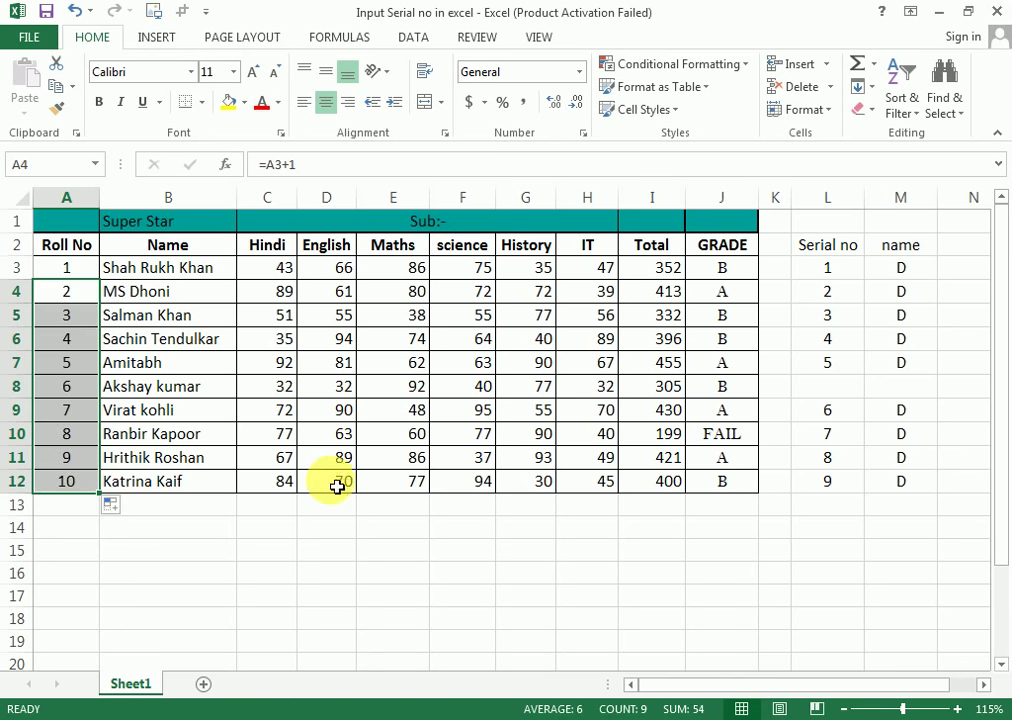
click(75, 315)
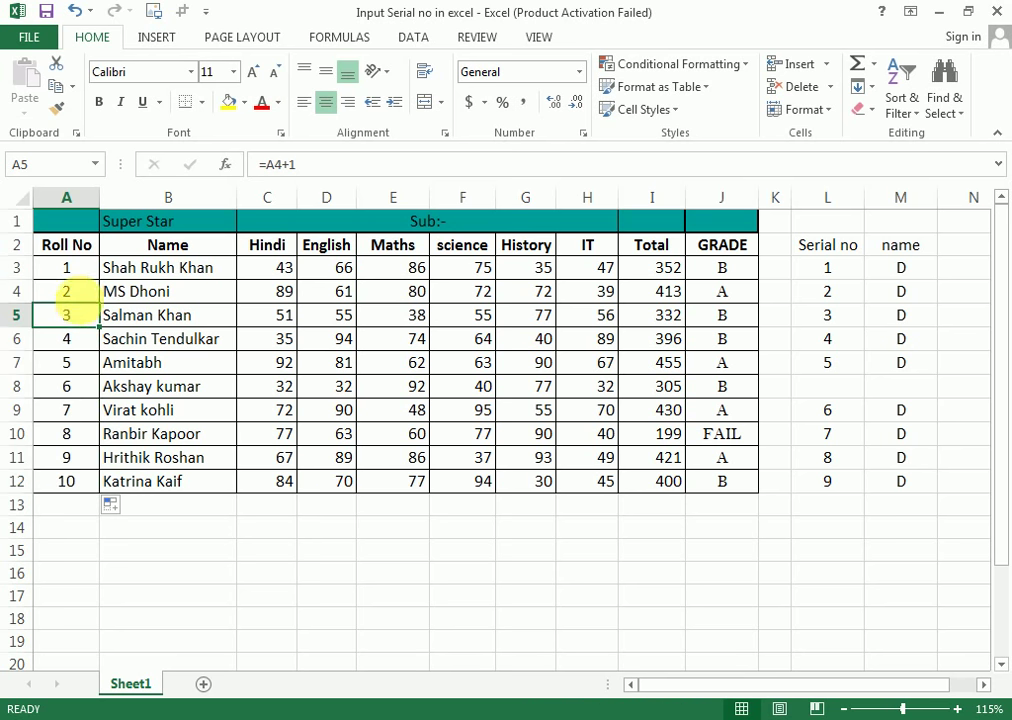
click(88, 270)
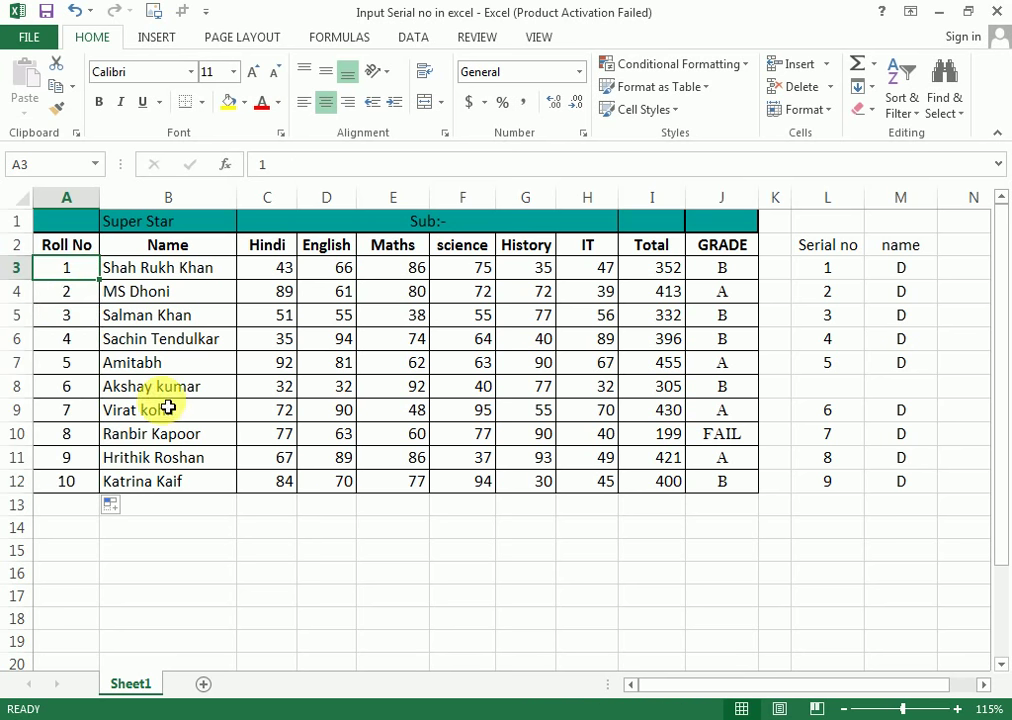
key(ctrl+shift+Down)
Step: Clear the Roll No cells and enter =ROW() in A3
key(Delete)
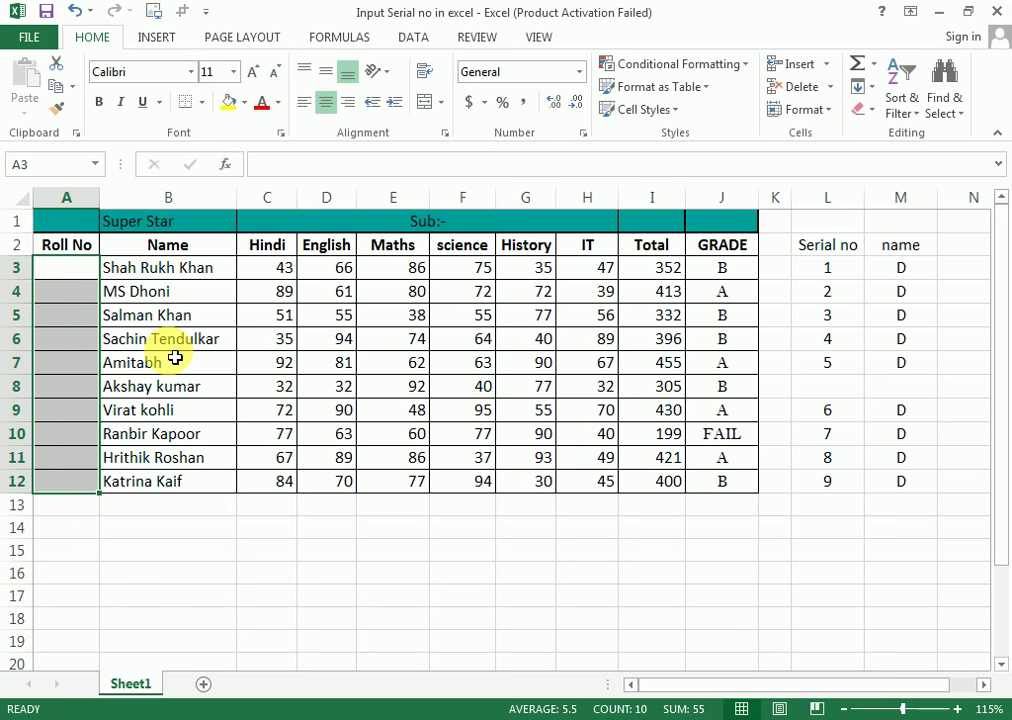
key(Down)
key(Up)
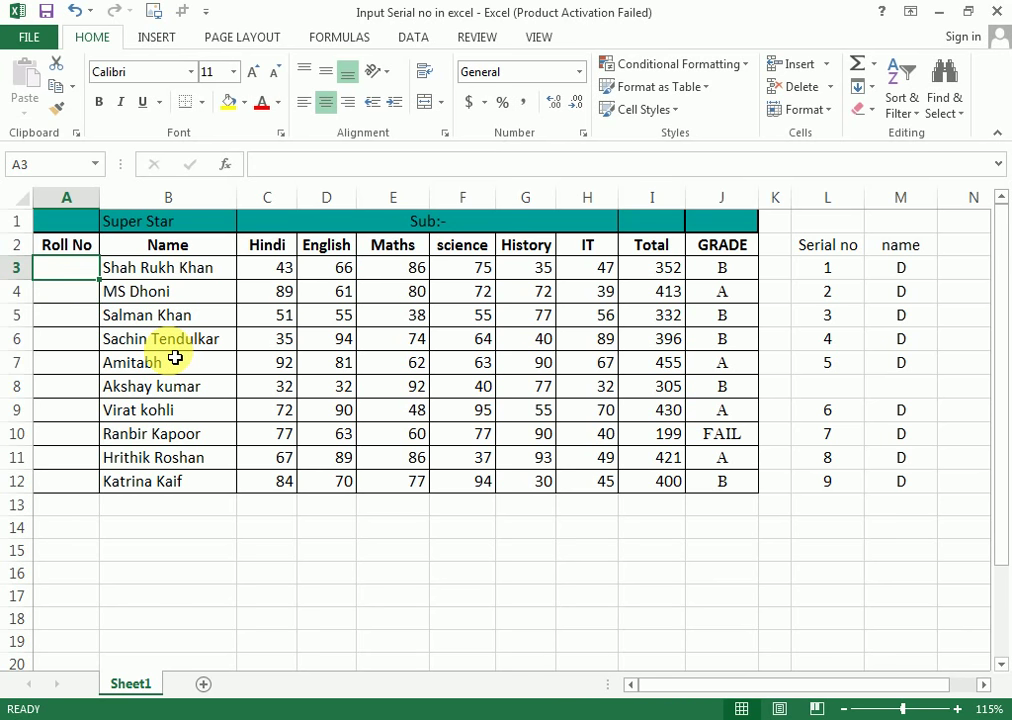
text(=)
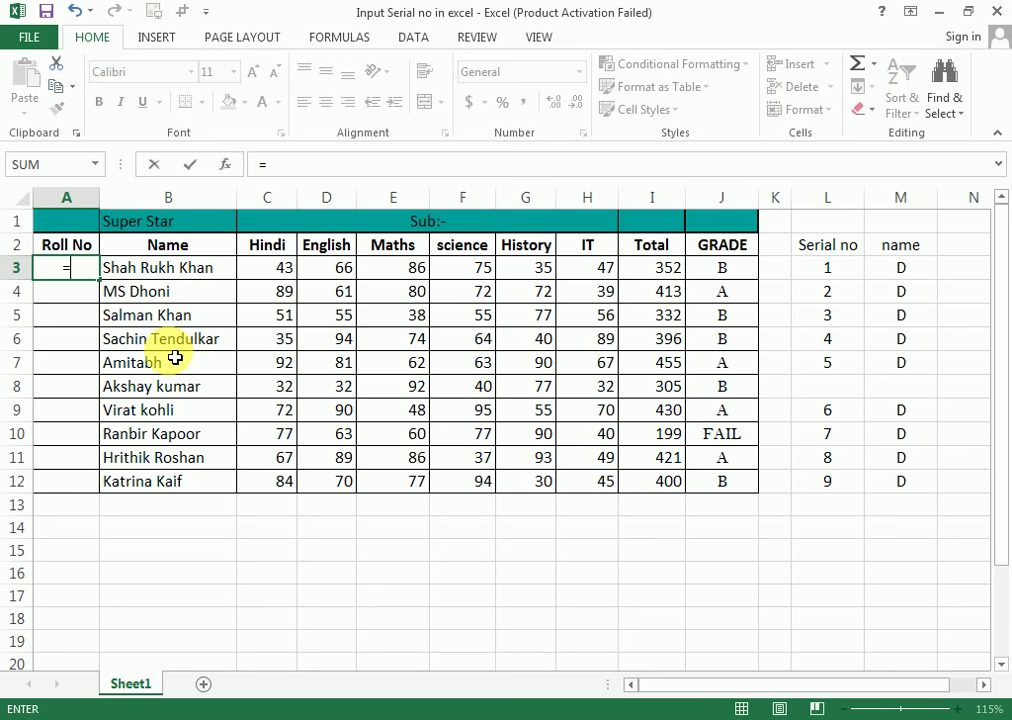
text(ROW)
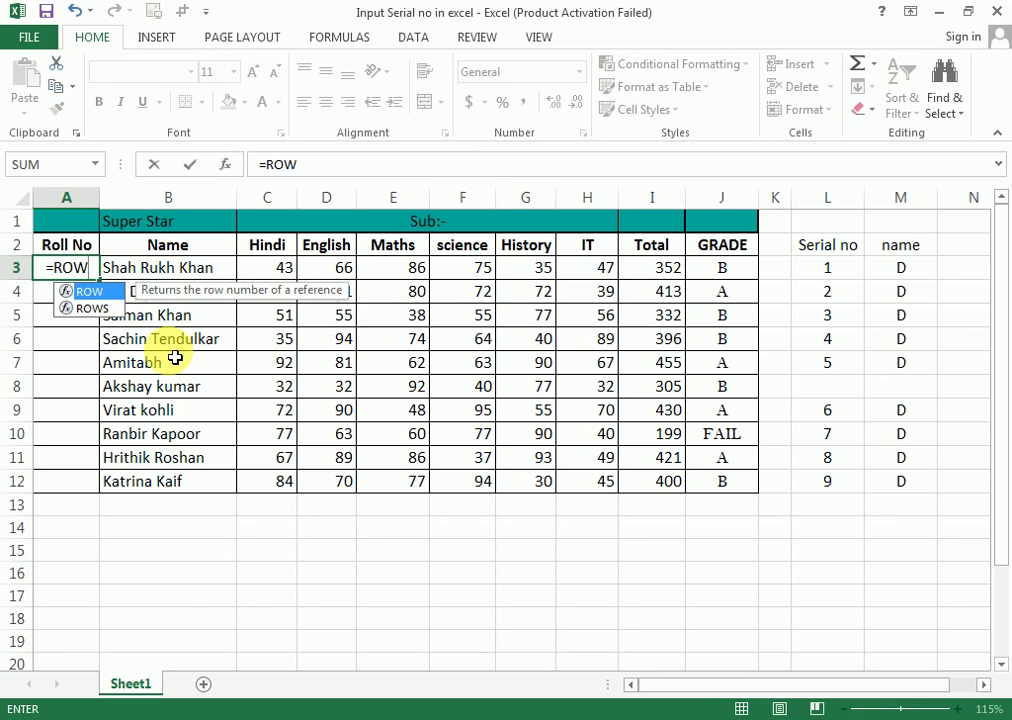
text(()
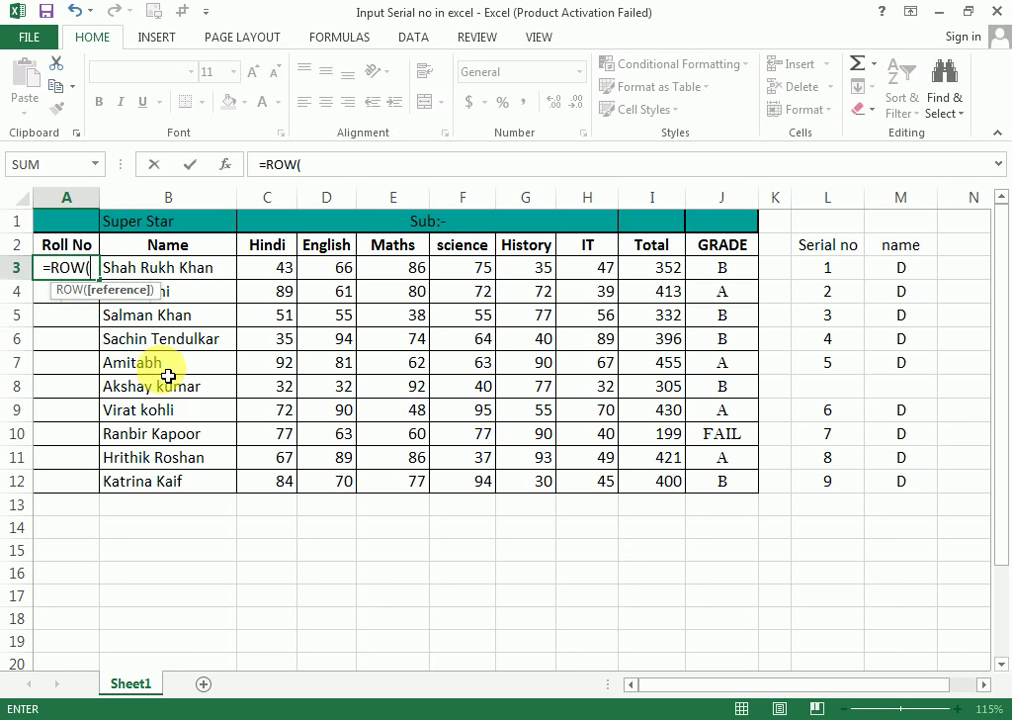
key(Return)
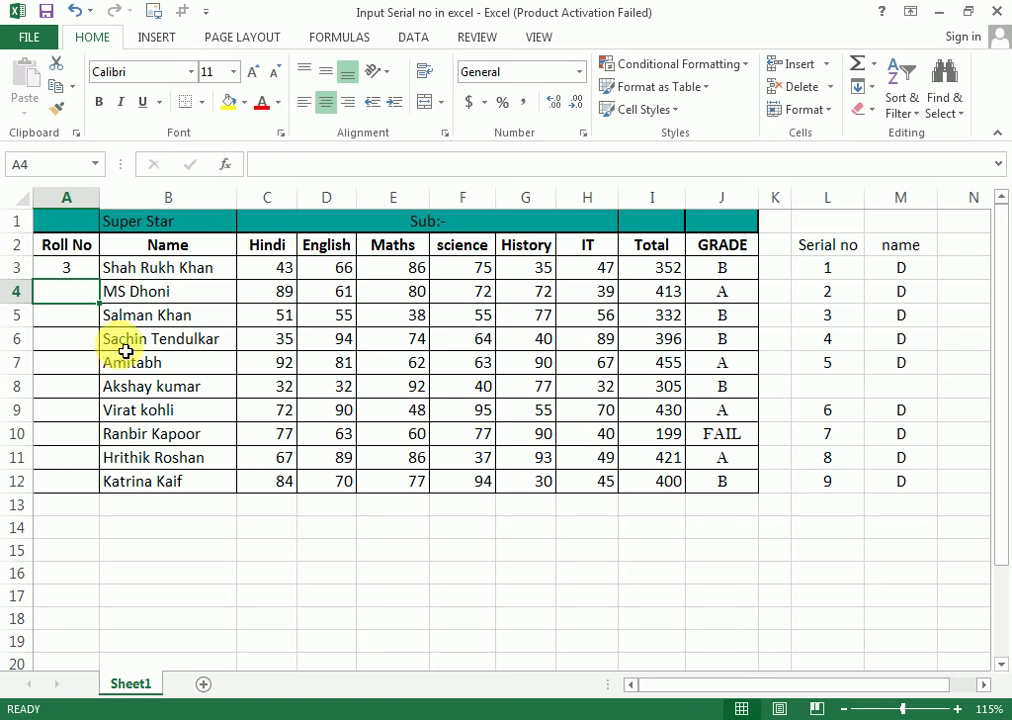
Step: Compare A3's ROW result against header rows 1 and 2 above the data
click(76, 272)
click(16, 221)
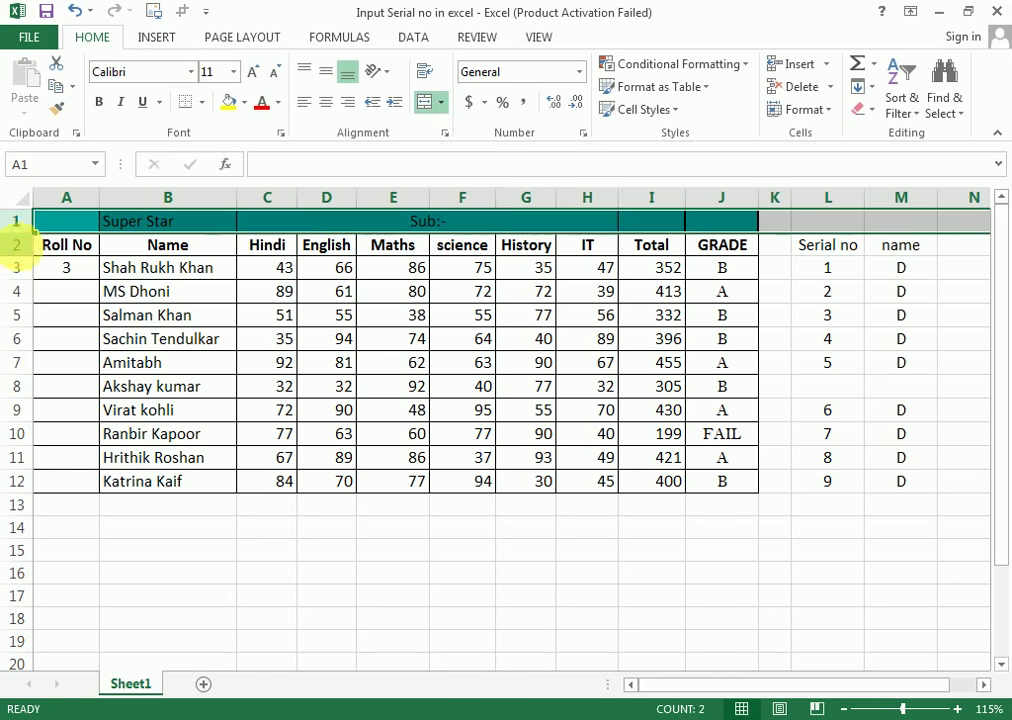
click(16, 245)
click(18, 268)
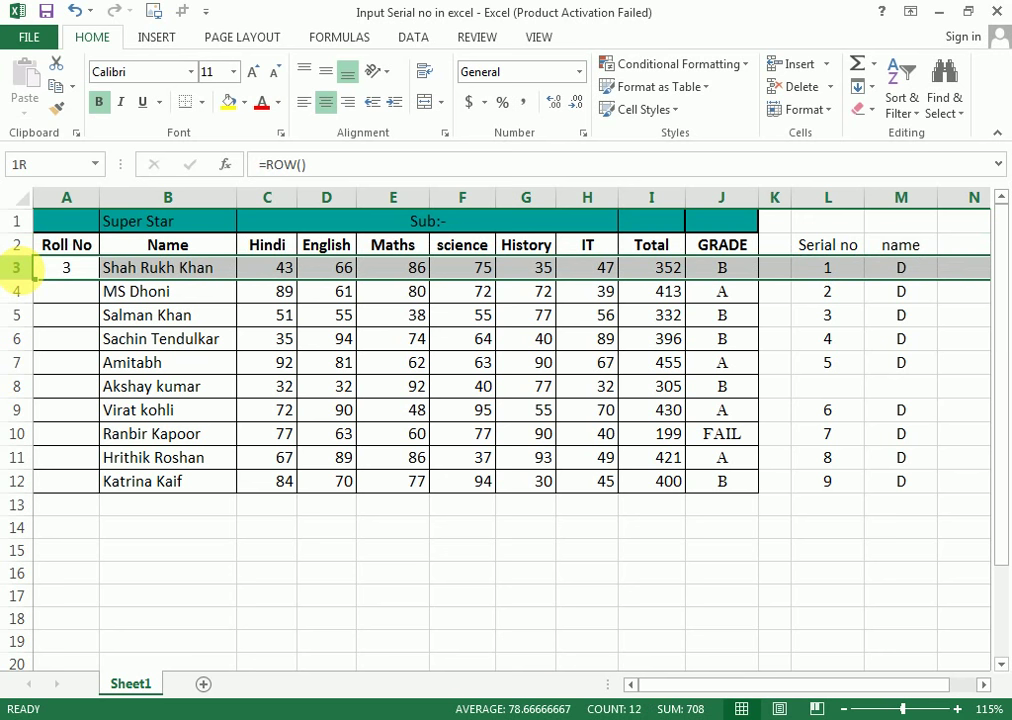
click(86, 276)
double_click(89, 277)
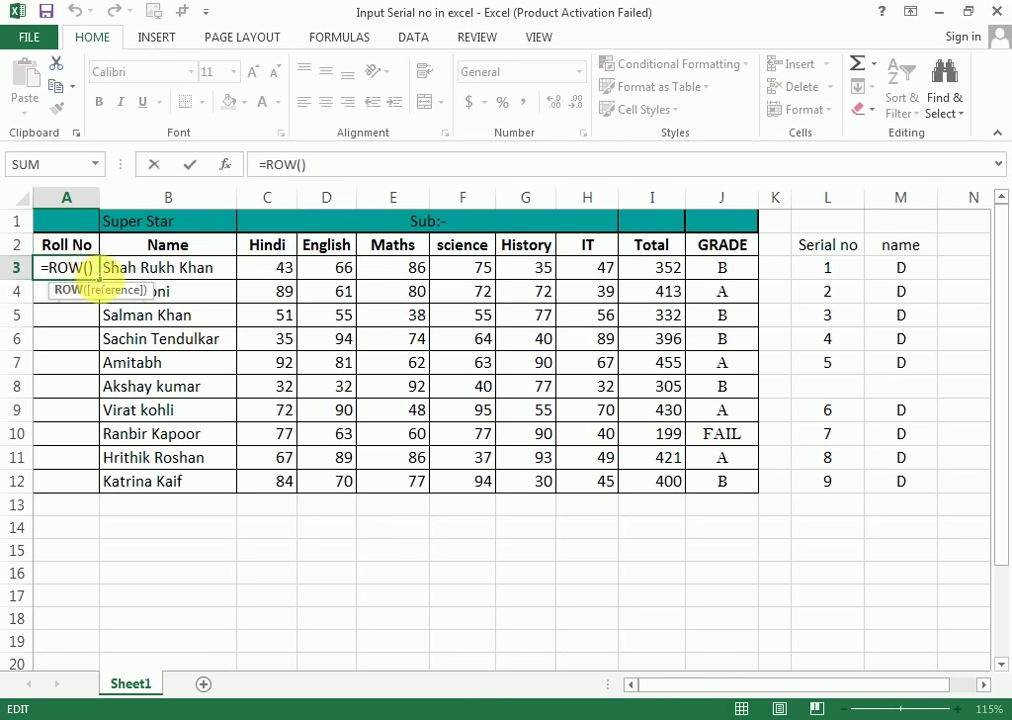
key(Escape)
click(16, 244)
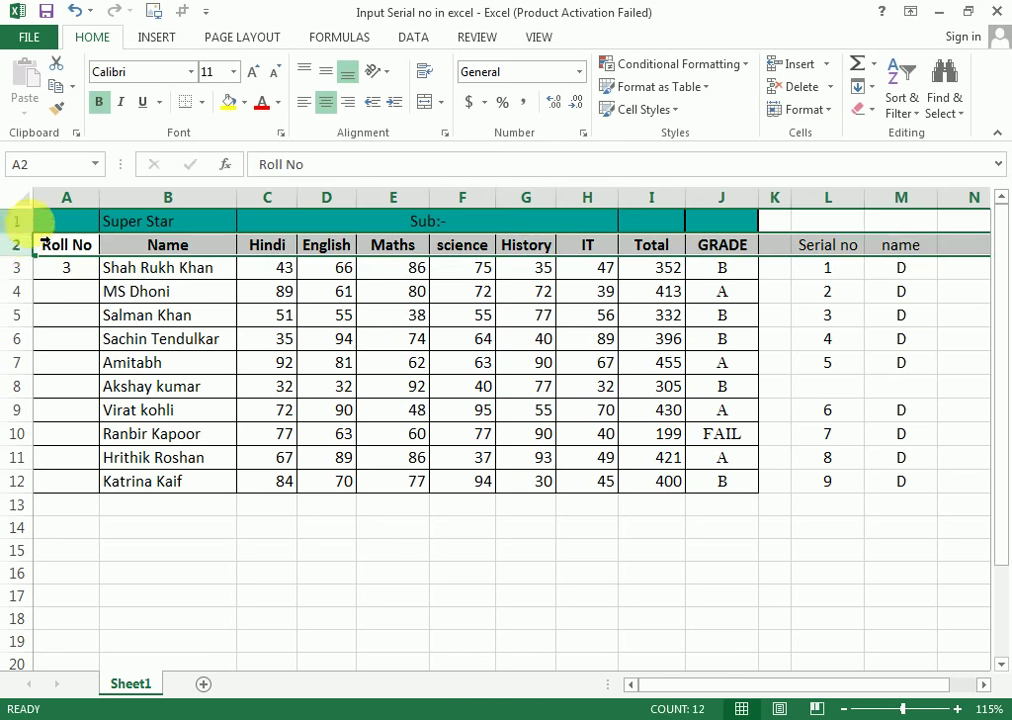
click(16, 221)
click(82, 277)
Step: Change A3 to =ROW()-2 and fill it down A3:A12 with Ctrl+D
double_click(82, 277)
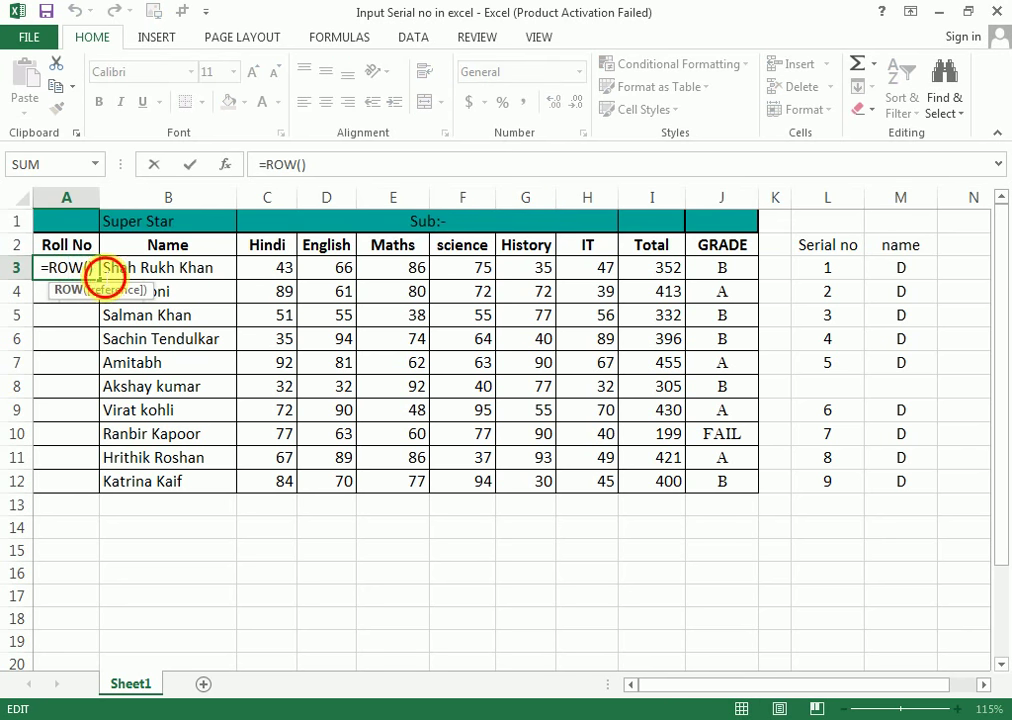
text(-)
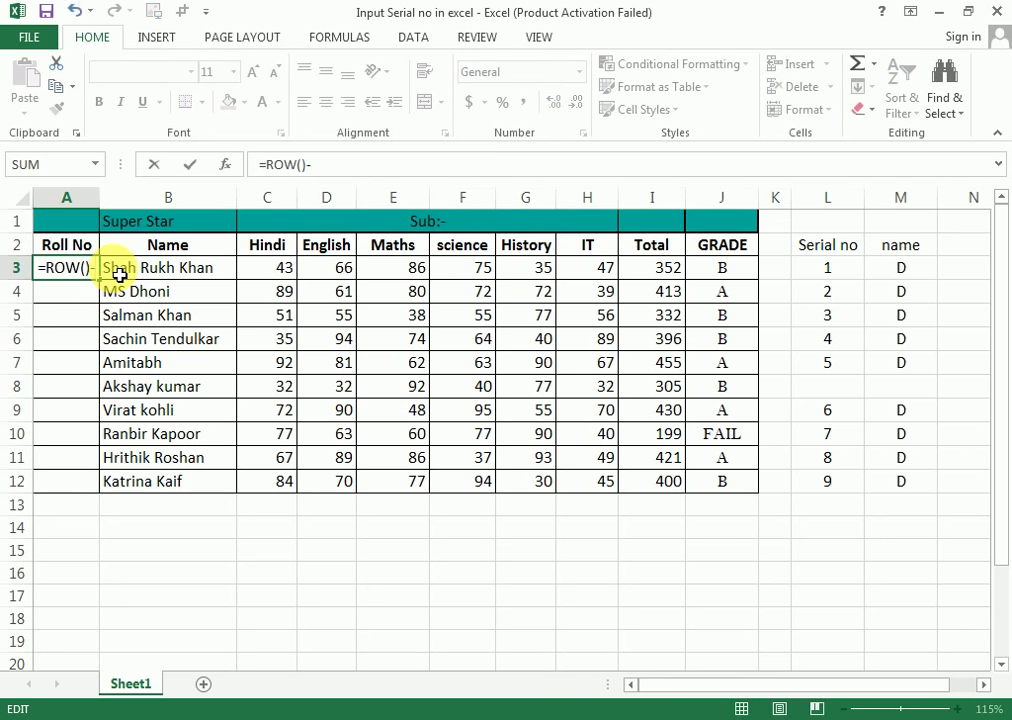
text(2)
key(Return)
key(Up)
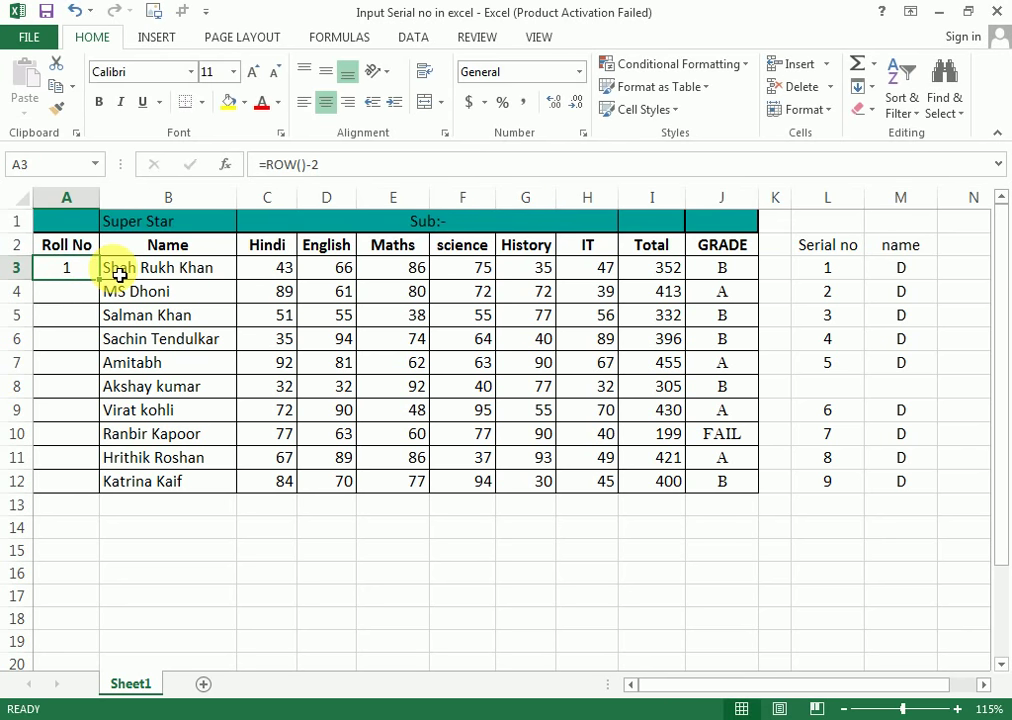
key(shift+Down)
key(shift+Down)
key(shift+Down)
key(shift+Down)
key(shift+Down)
key(shift+Down)
key(shift+Down)
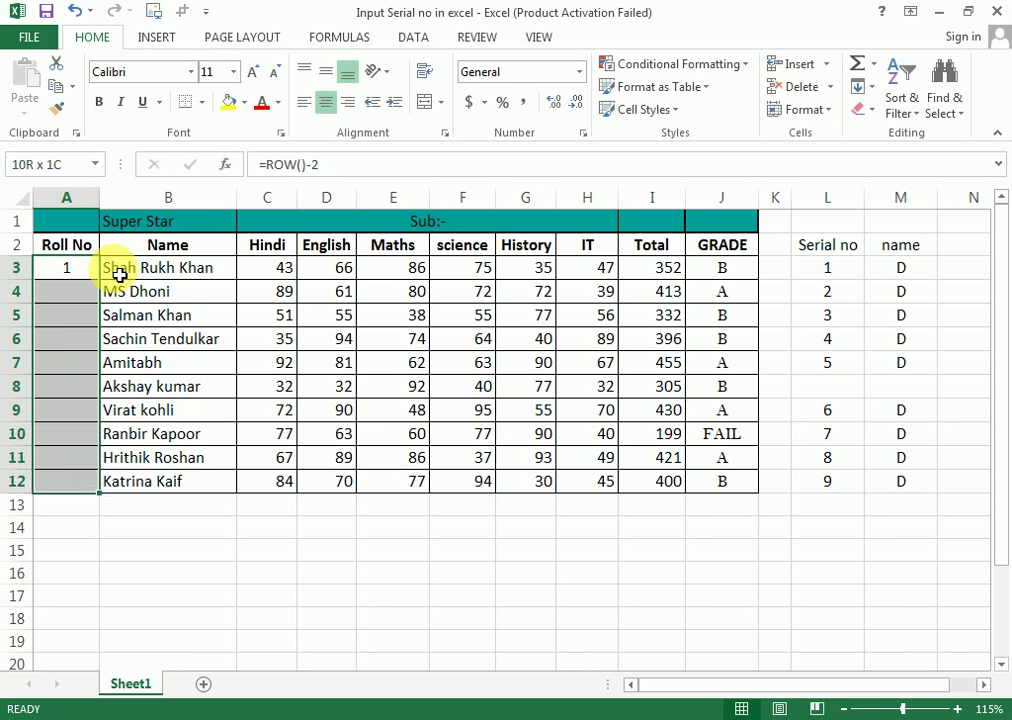
key(ctrl+d)
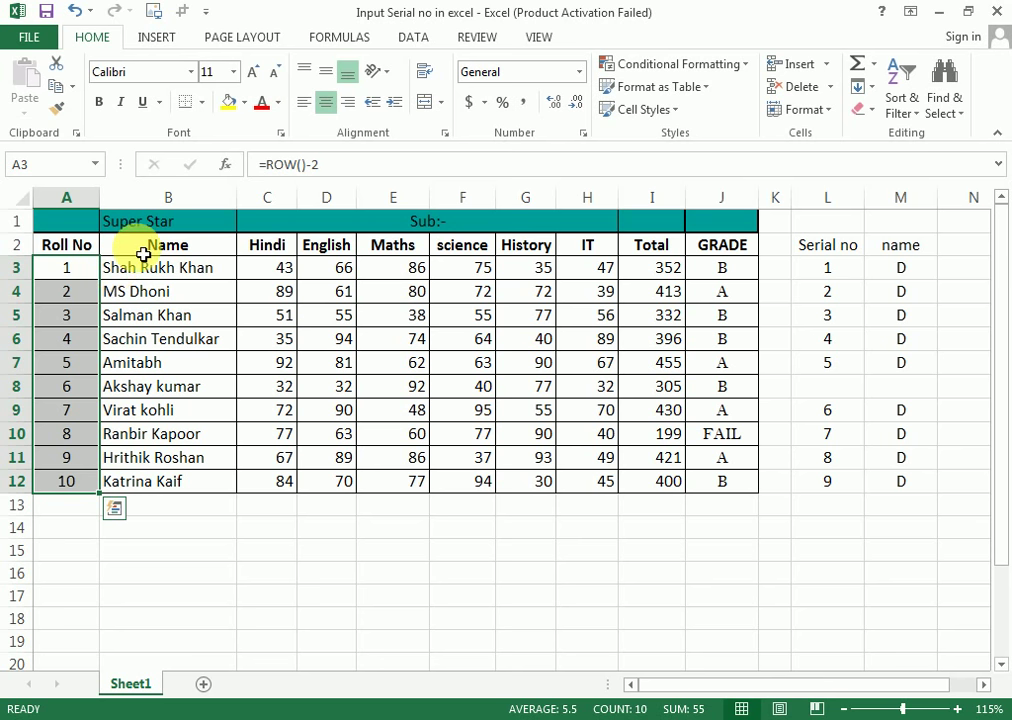
Step: Delete the Sachin Tendulkar row and type DSGD in M7 to test renumbering
click(38, 388)
click(22, 339)
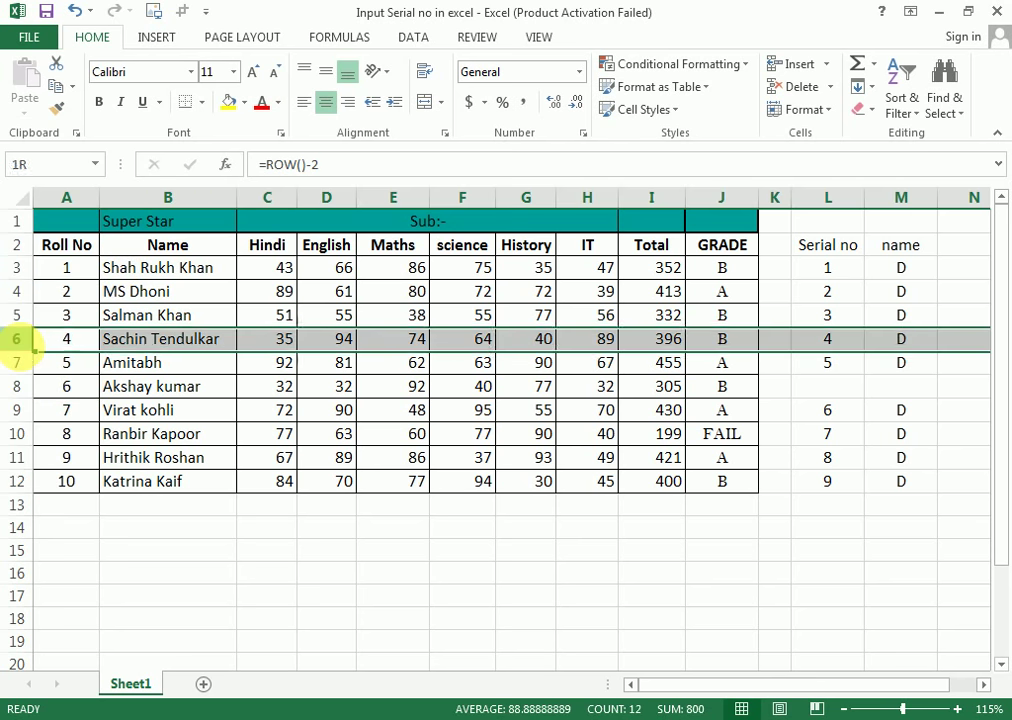
key(ctrl+minus)
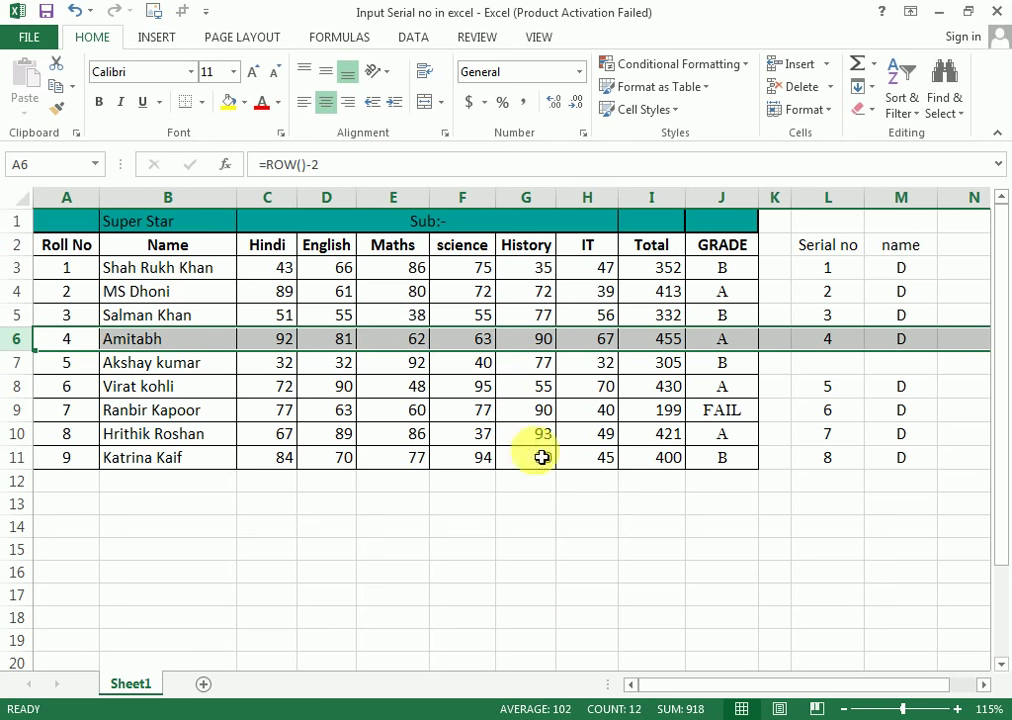
click(133, 386)
drag(904, 323, 904, 348)
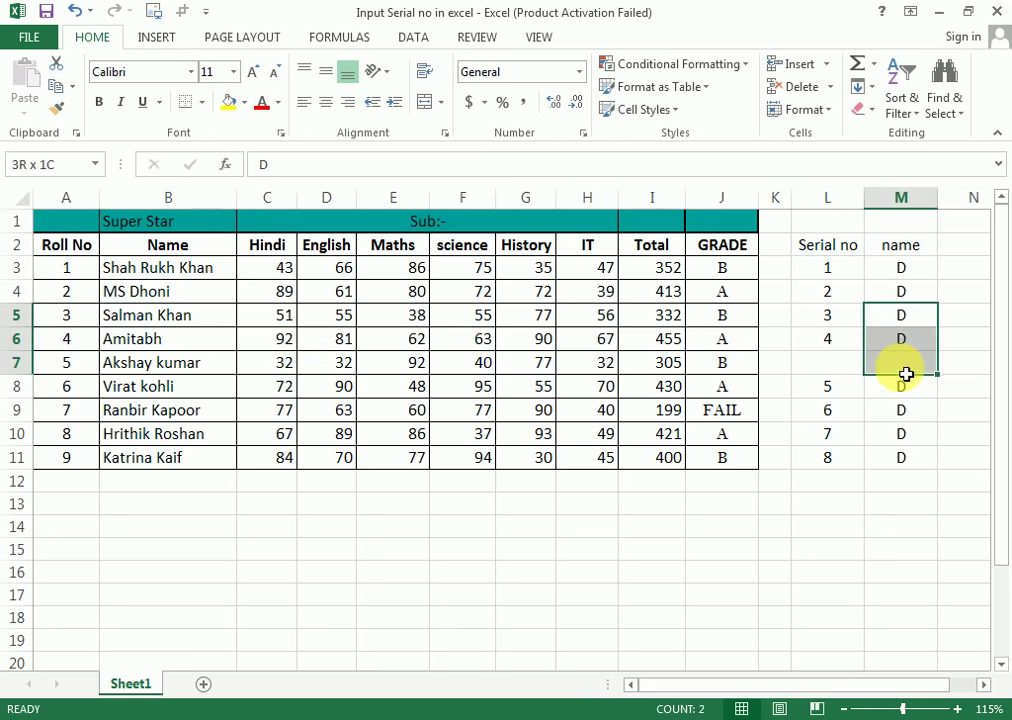
click(916, 371)
text(DSGD)
click(858, 413)
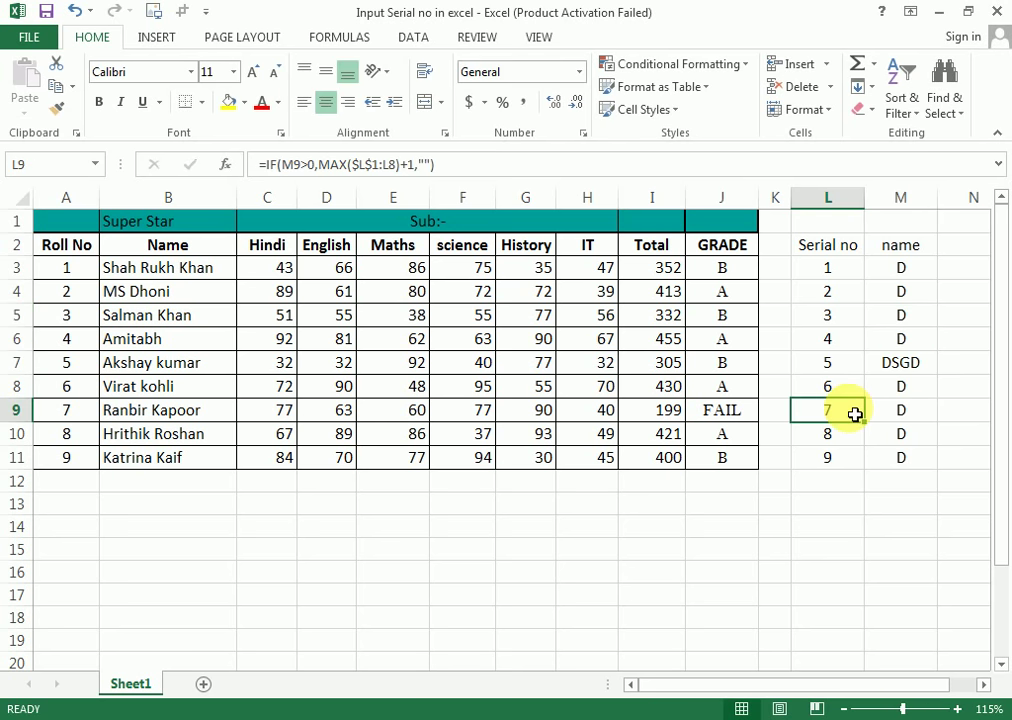
Step: Clear the names in B5:B8, then delete the D entries in M3:M12
drag(165, 315, 169, 389)
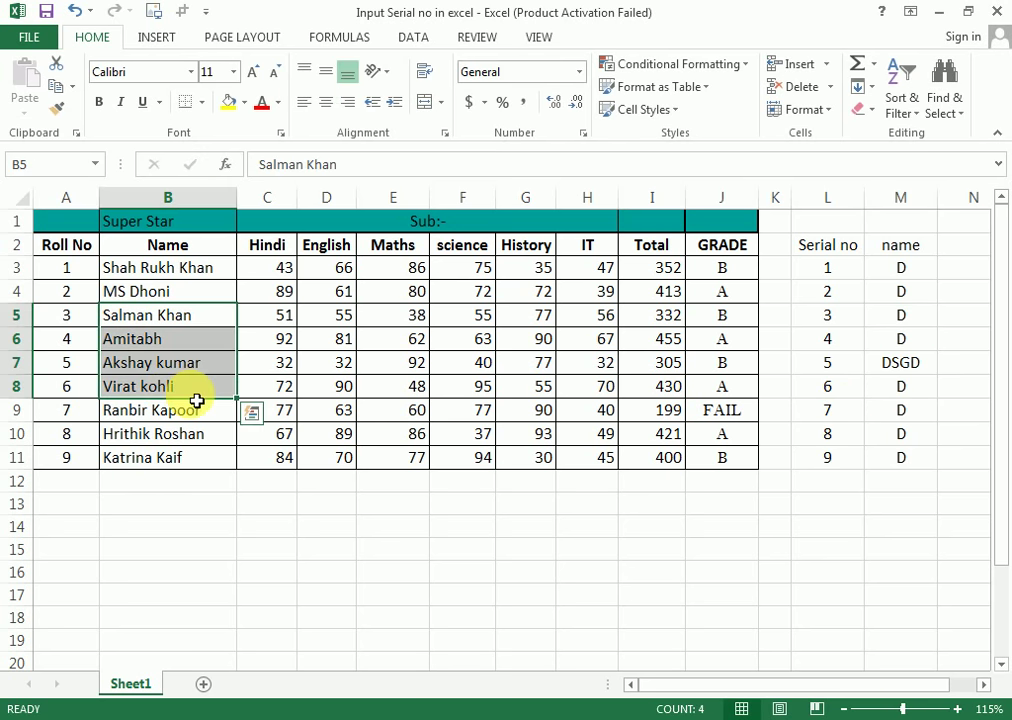
key(Delete)
click(140, 358)
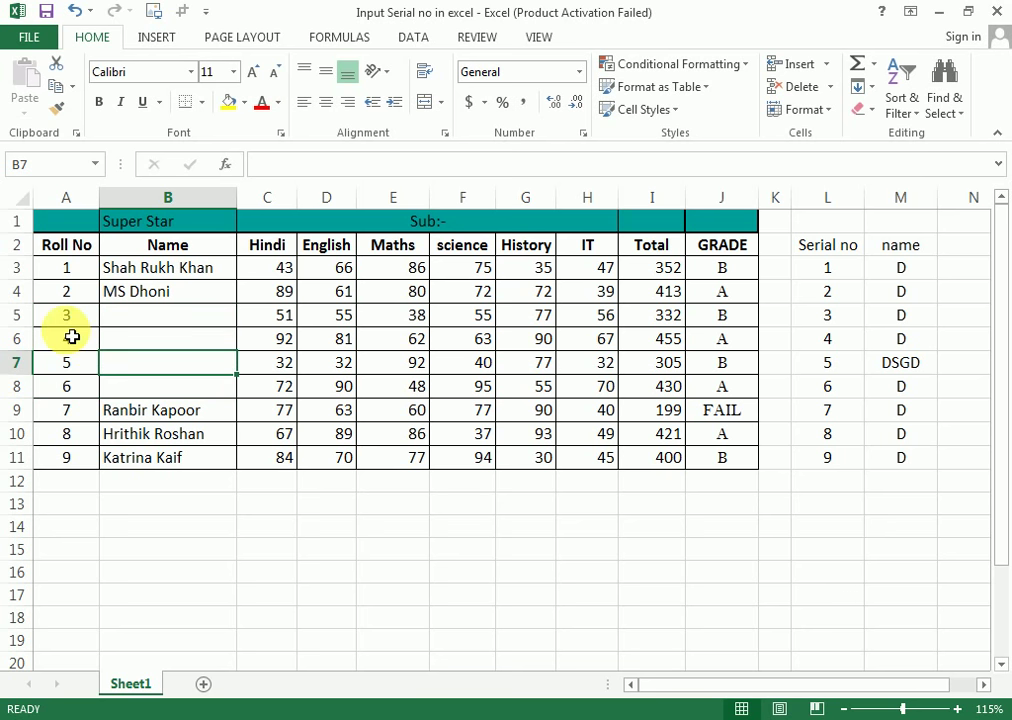
click(852, 338)
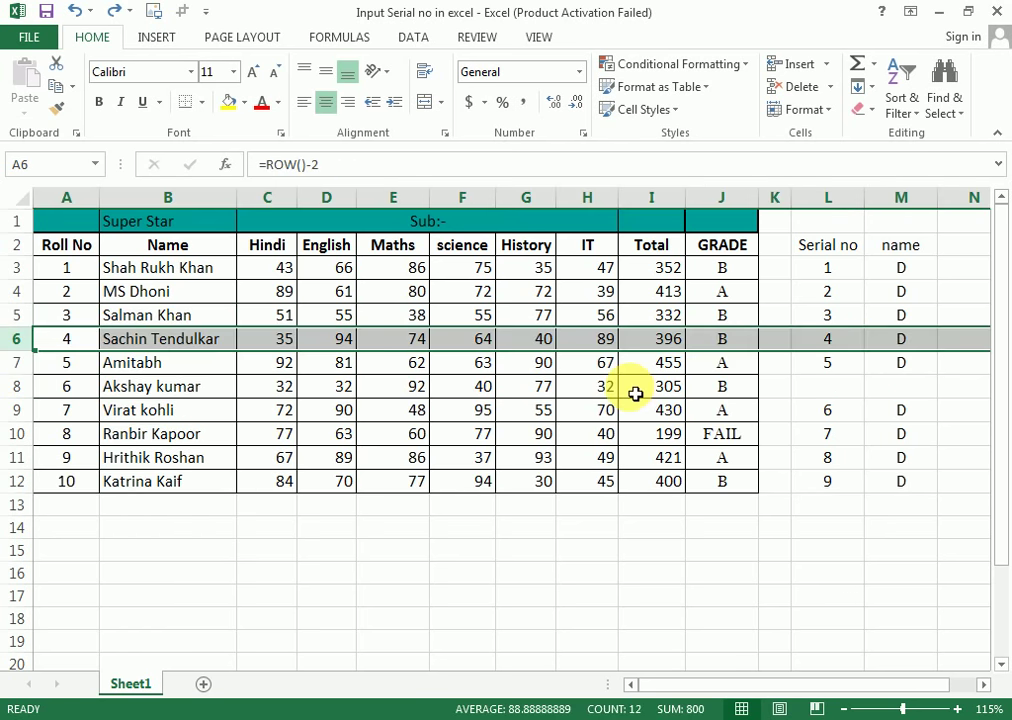
click(862, 410)
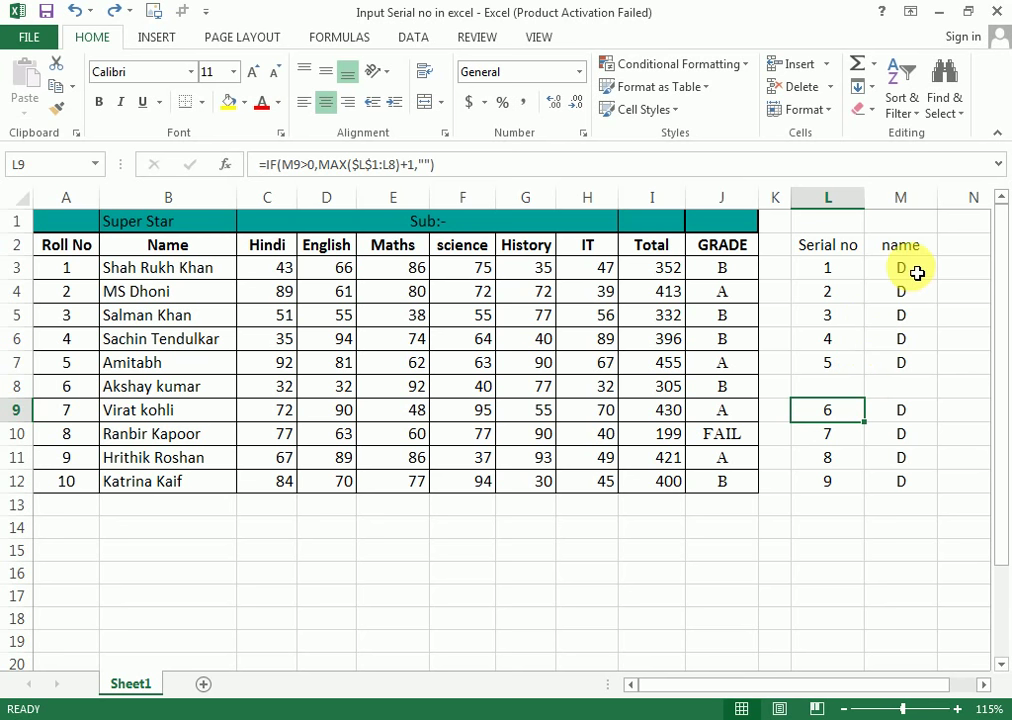
drag(912, 270, 912, 443)
drag(916, 453, 915, 483)
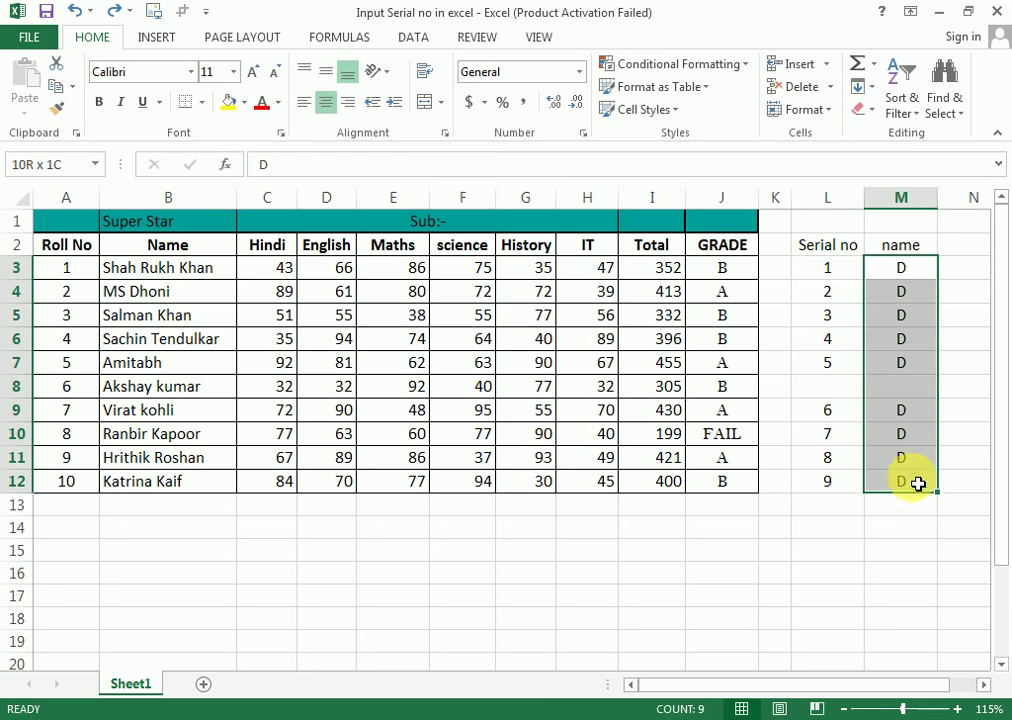
key(Delete)
Step: Inspect the existing serial formula in L3 and select L3:L12 to clear it
click(911, 466)
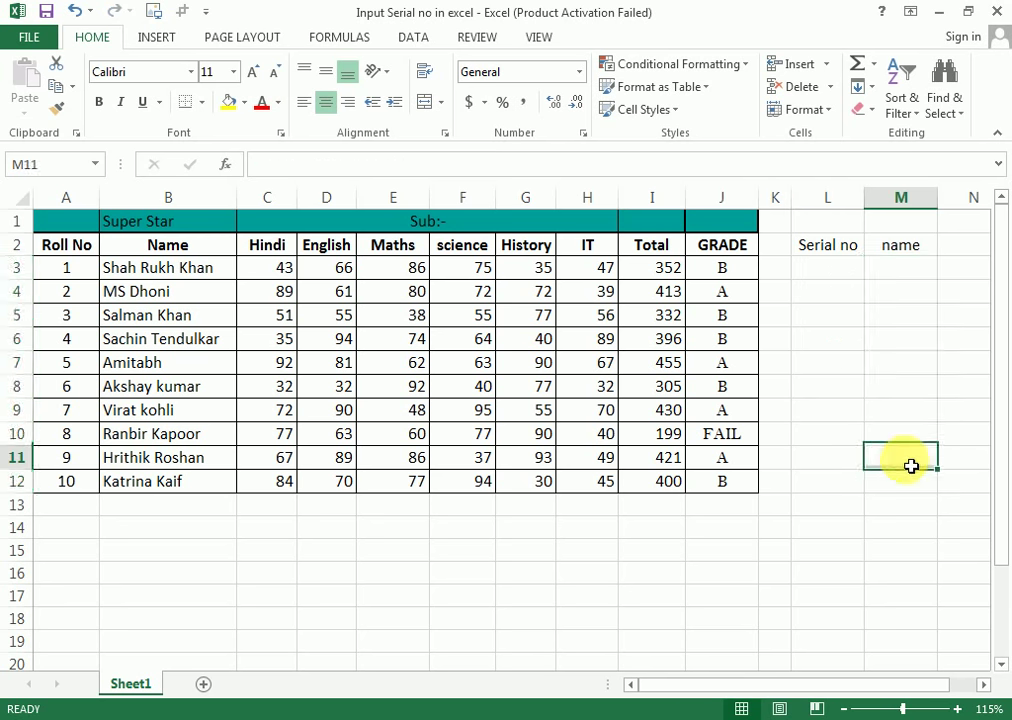
click(854, 272)
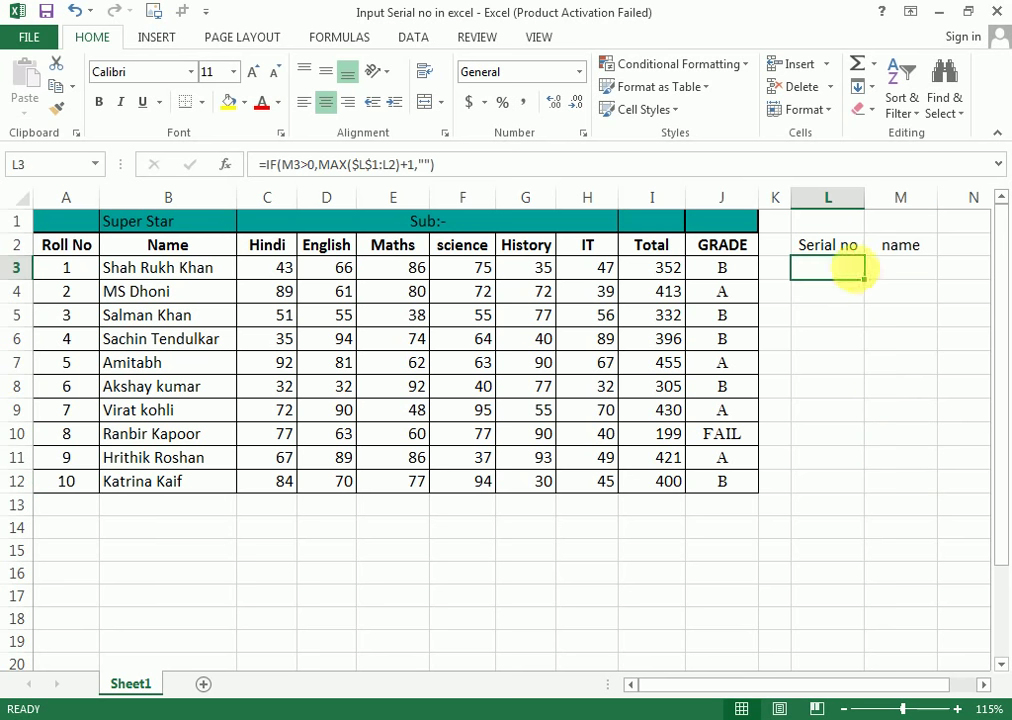
double_click(854, 272)
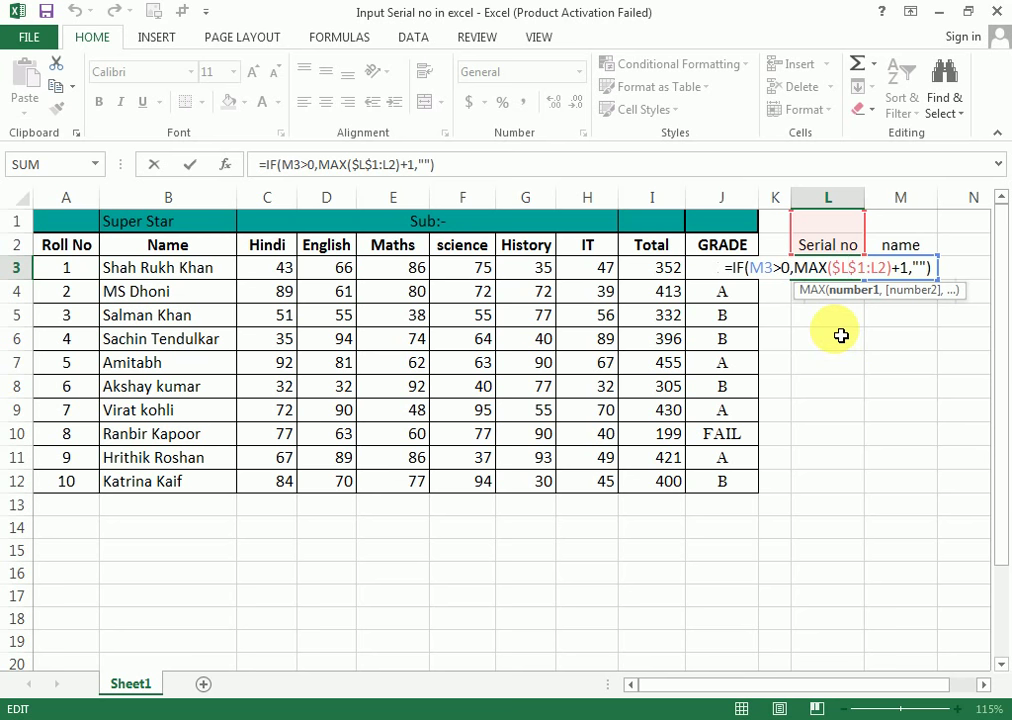
key(Escape)
drag(841, 276, 838, 487)
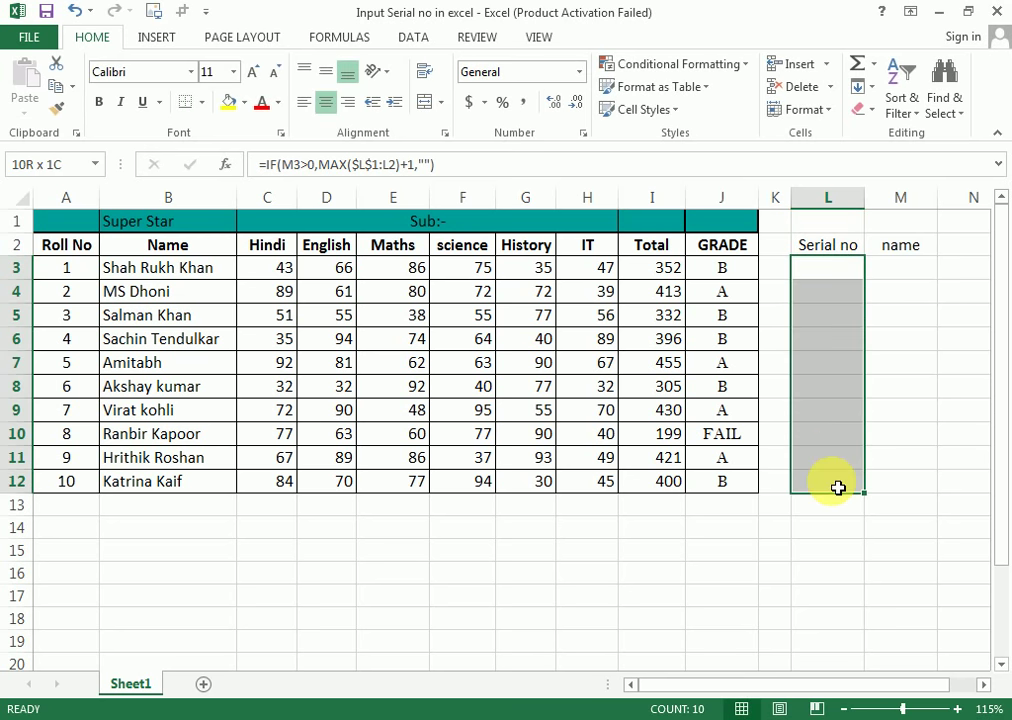
Step: In L3, type =IF(M3>0,MAX(L2:L2) using MAX autocomplete and an F8 range
click(844, 273)
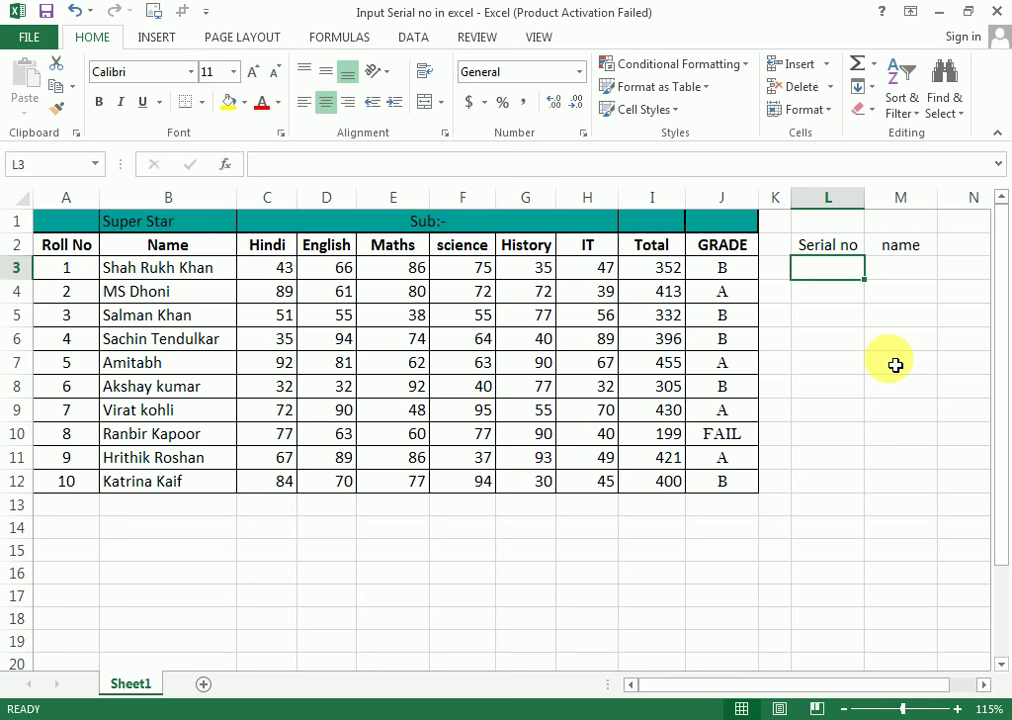
text(=IF)
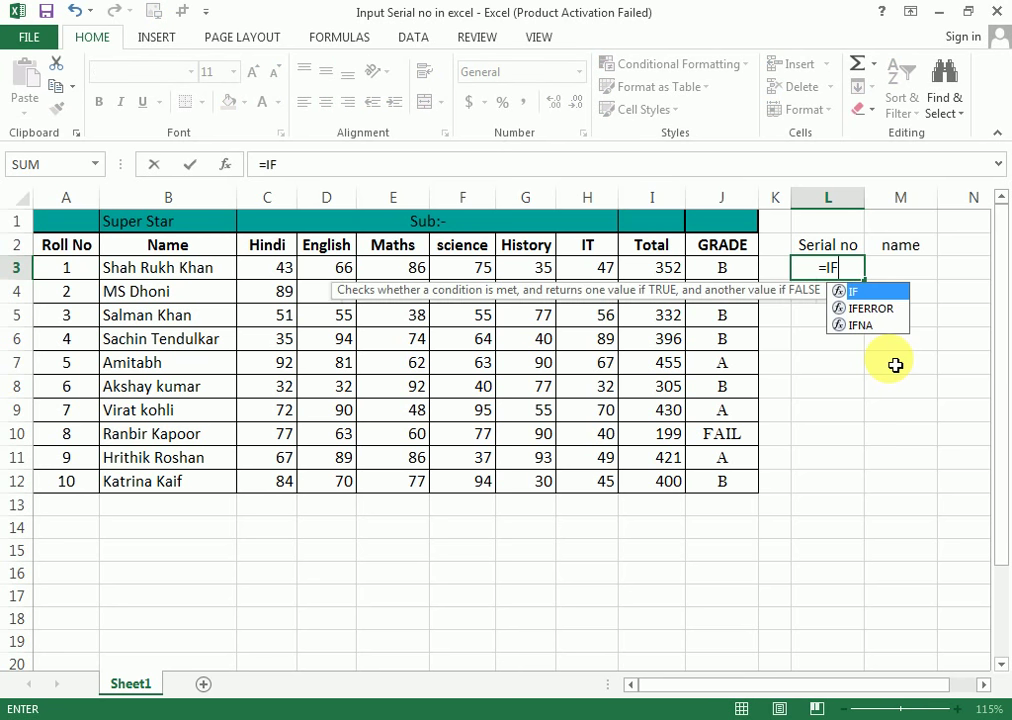
text(()
key(Right)
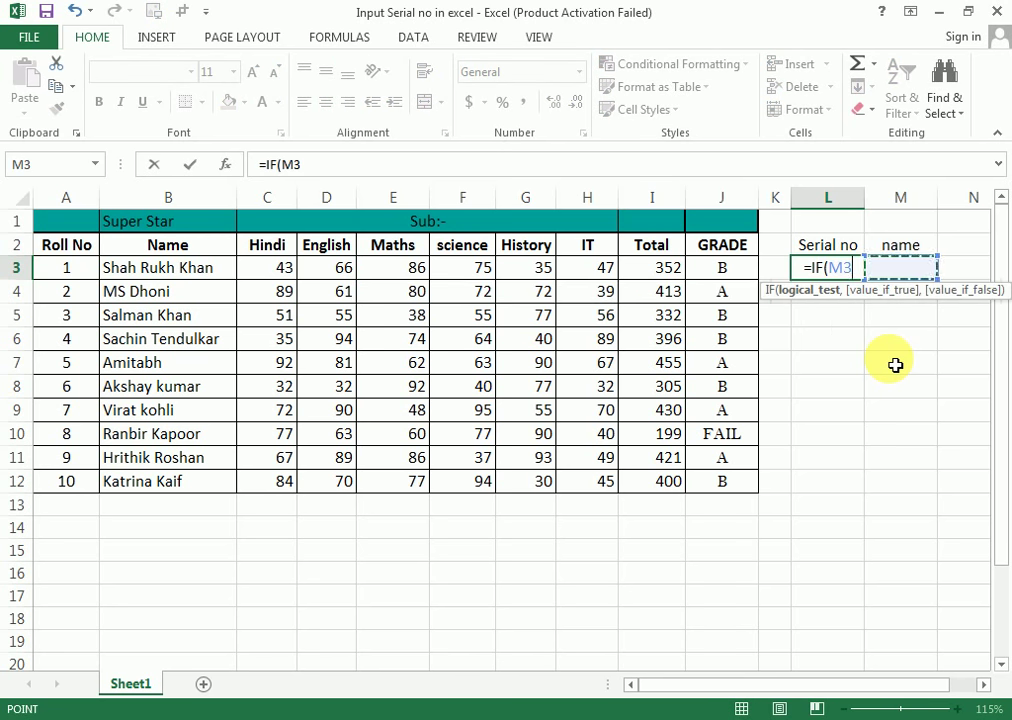
text(>0)
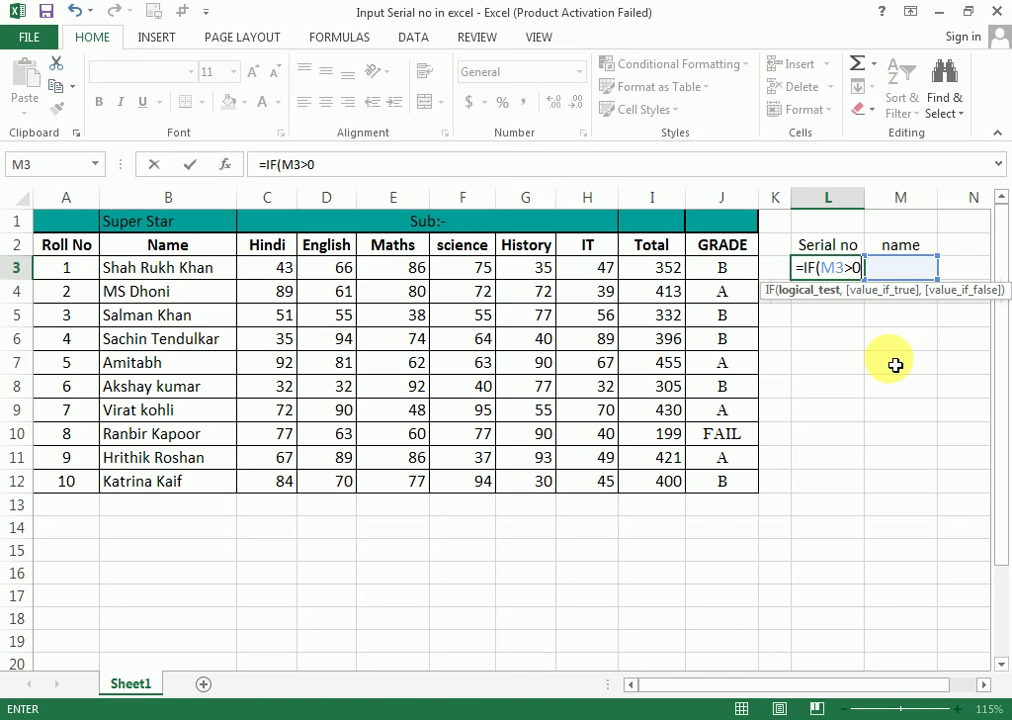
text(,)
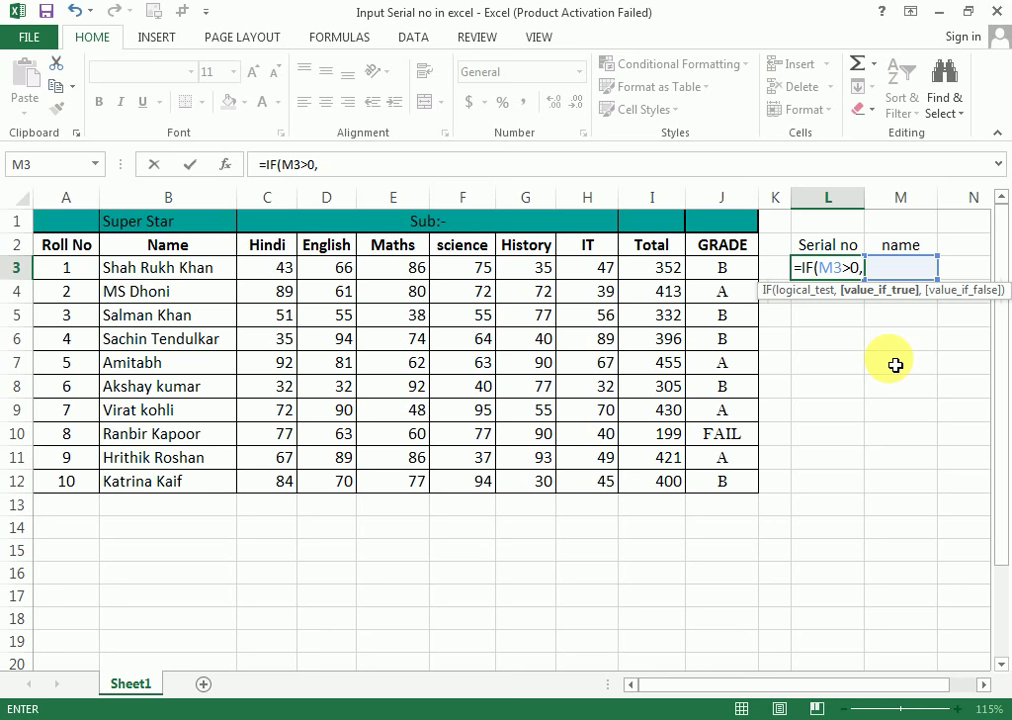
text(MA)
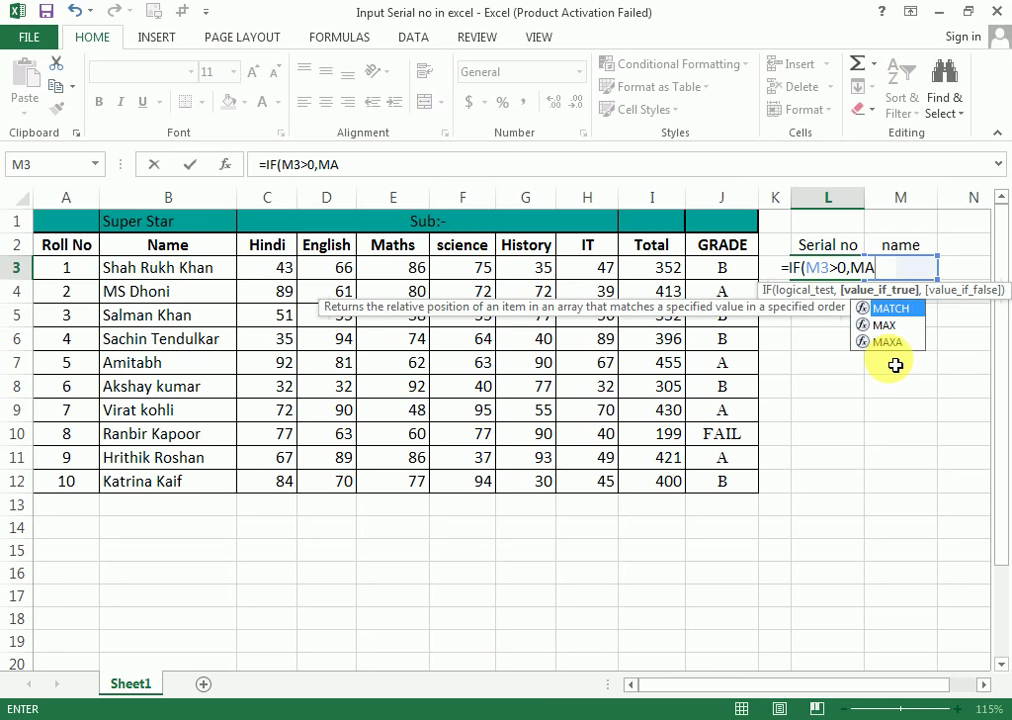
key(Down)
key(Tab)
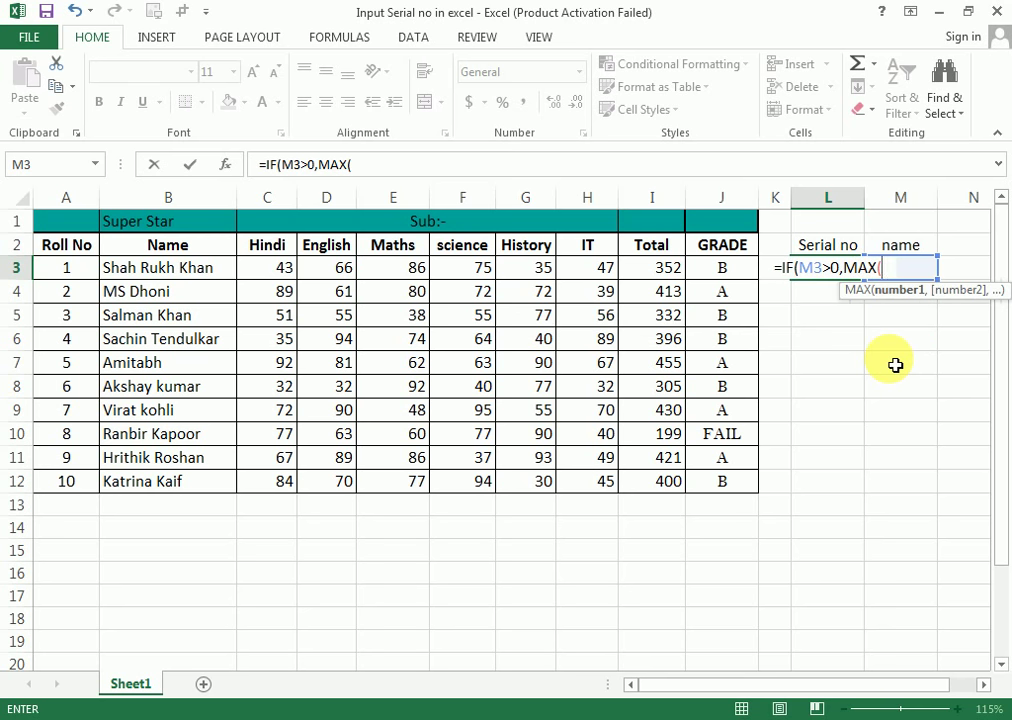
key(Up)
key(Up)
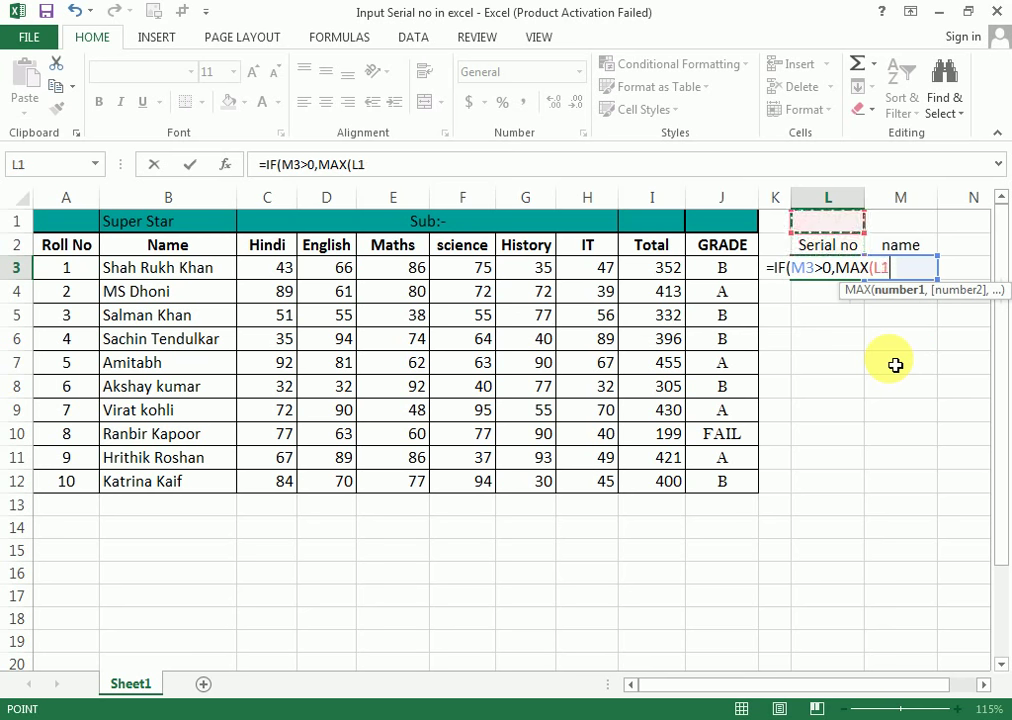
key(Down)
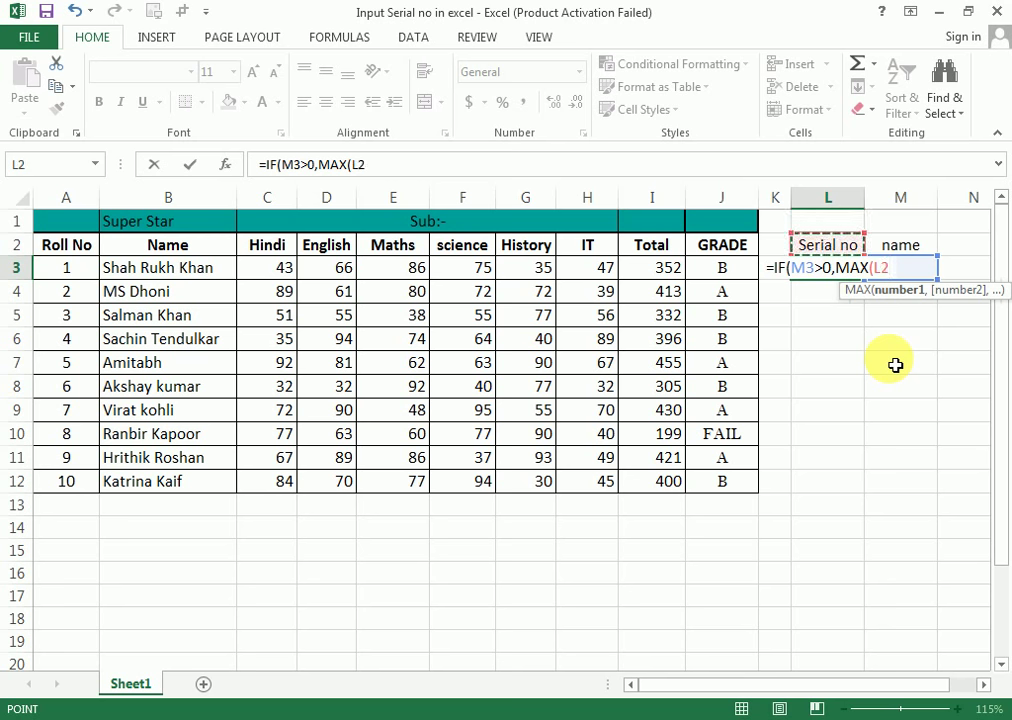
key(F8)
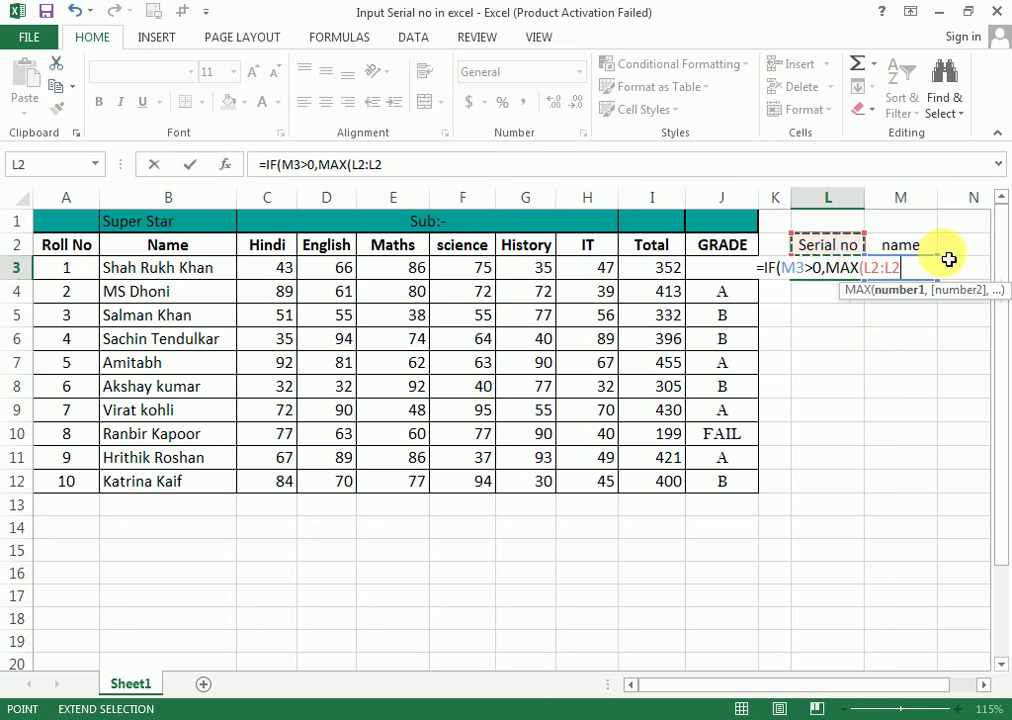
text())
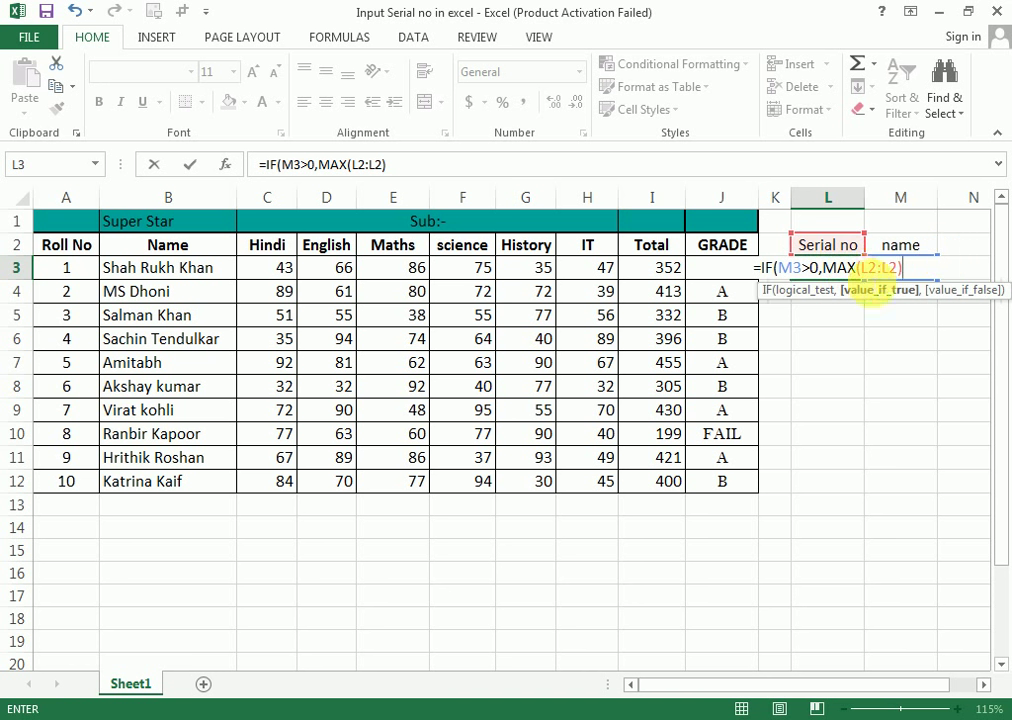
Step: Make the range start $L$2 and append +1,"" to finish the L3 formula
double_click(872, 268)
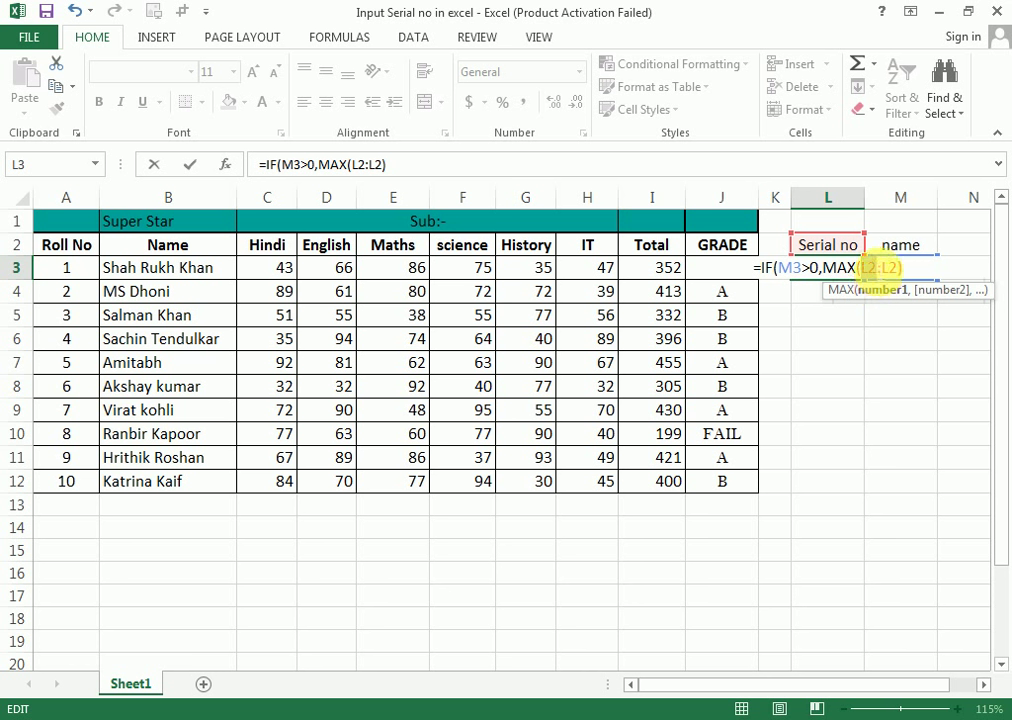
key(F4)
click(920, 268)
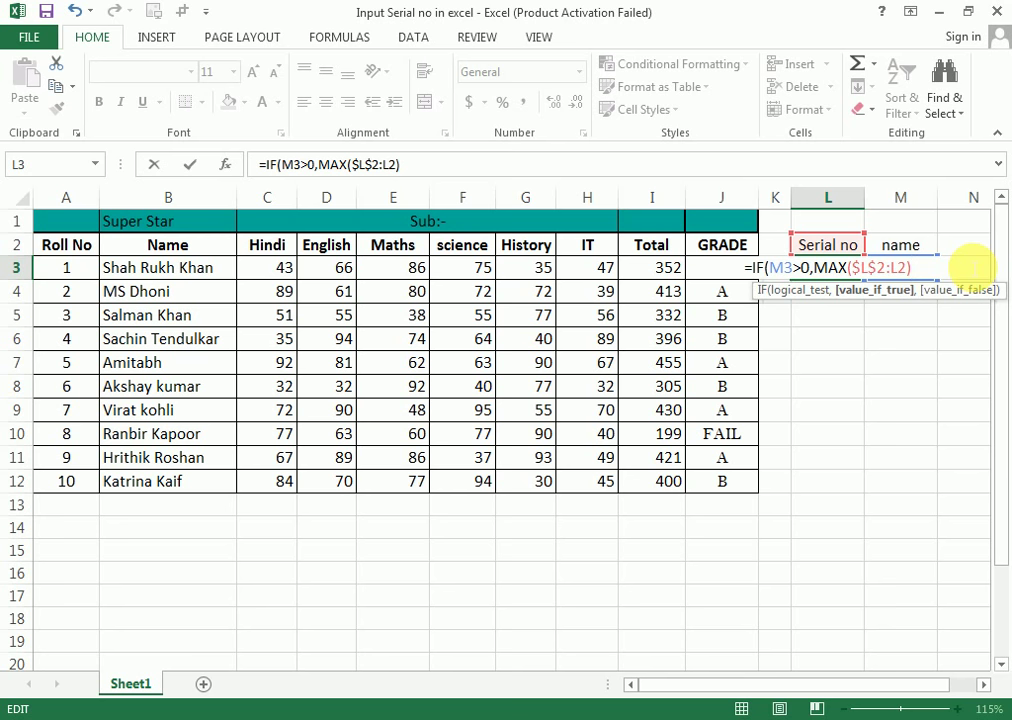
text(+1)
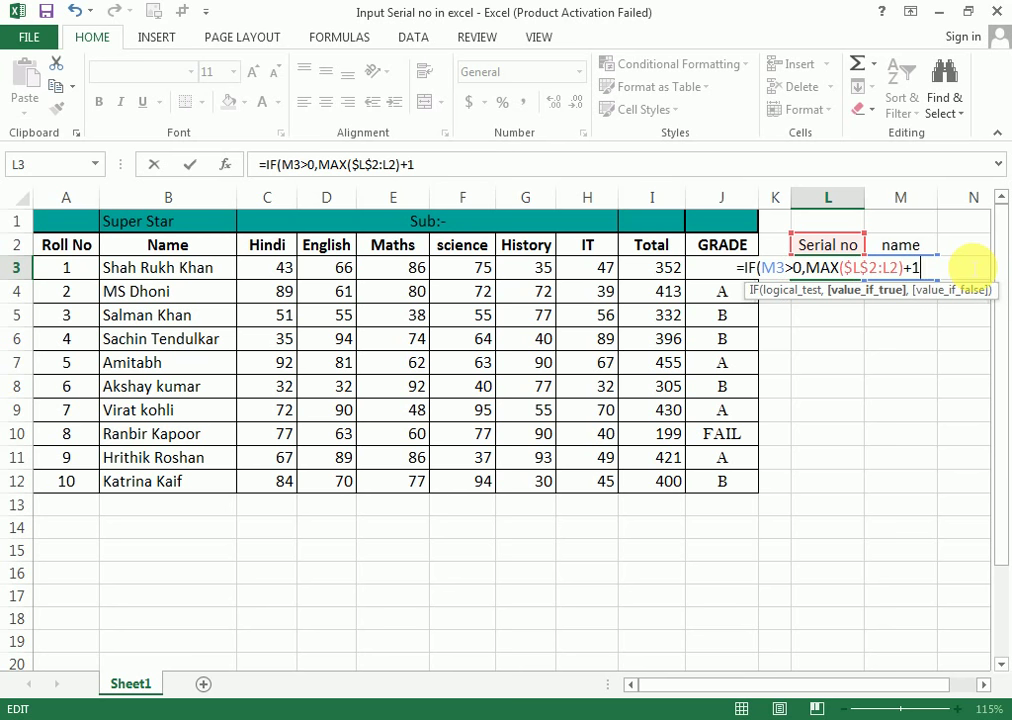
text(,)
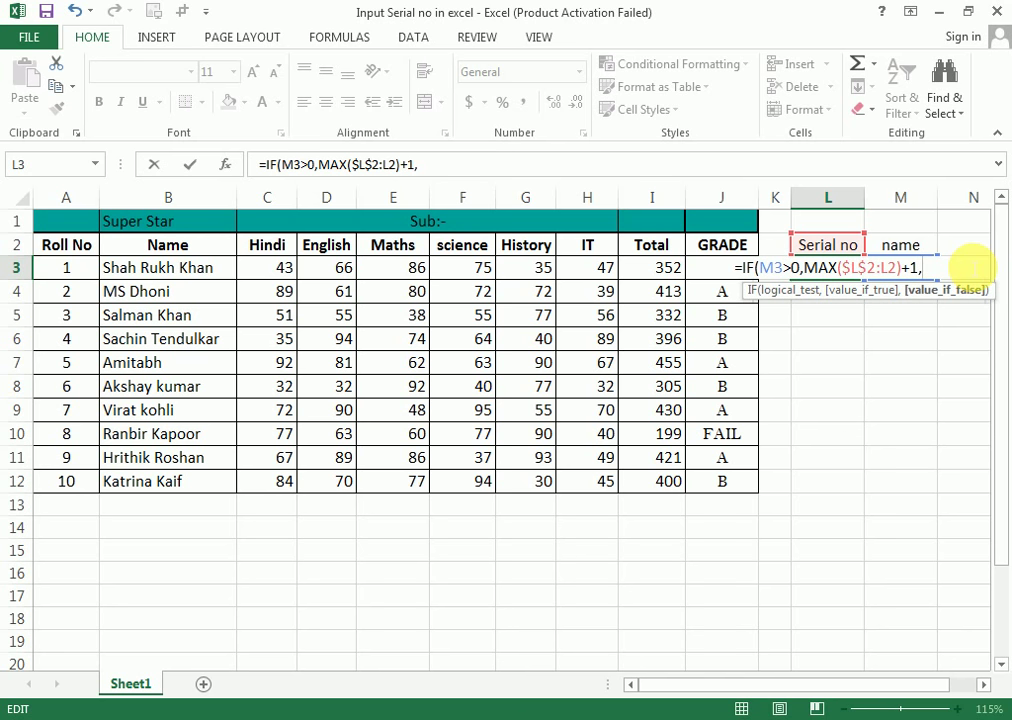
text("")
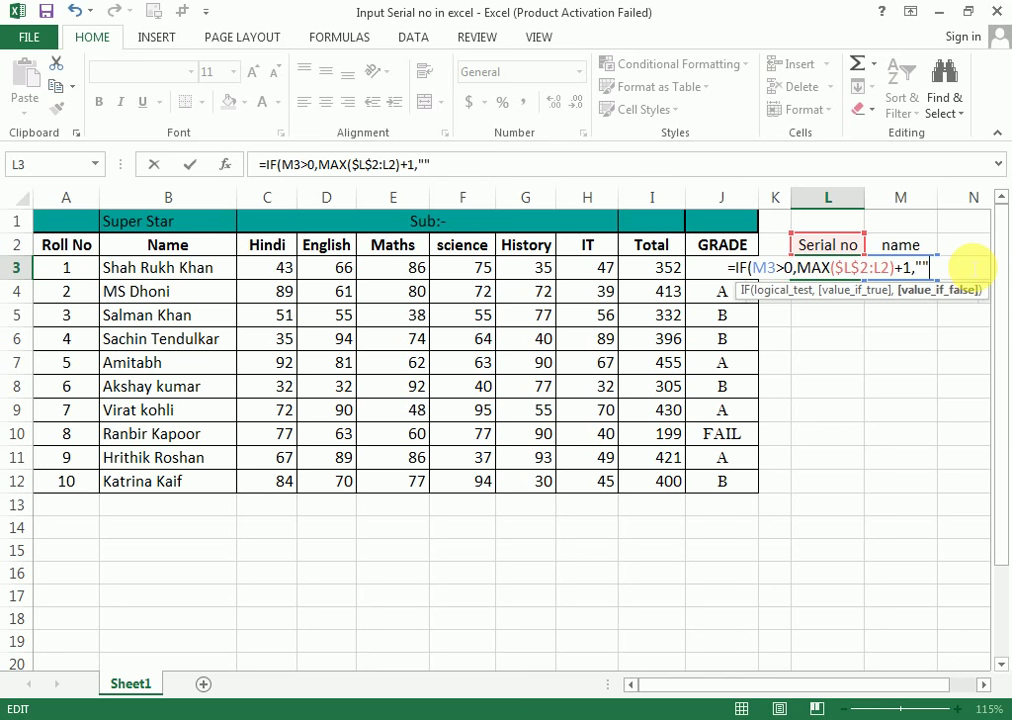
text())
key(Return)
Step: Copy the L3 serial number formula down through L12 with Ctrl+D
key(Up)
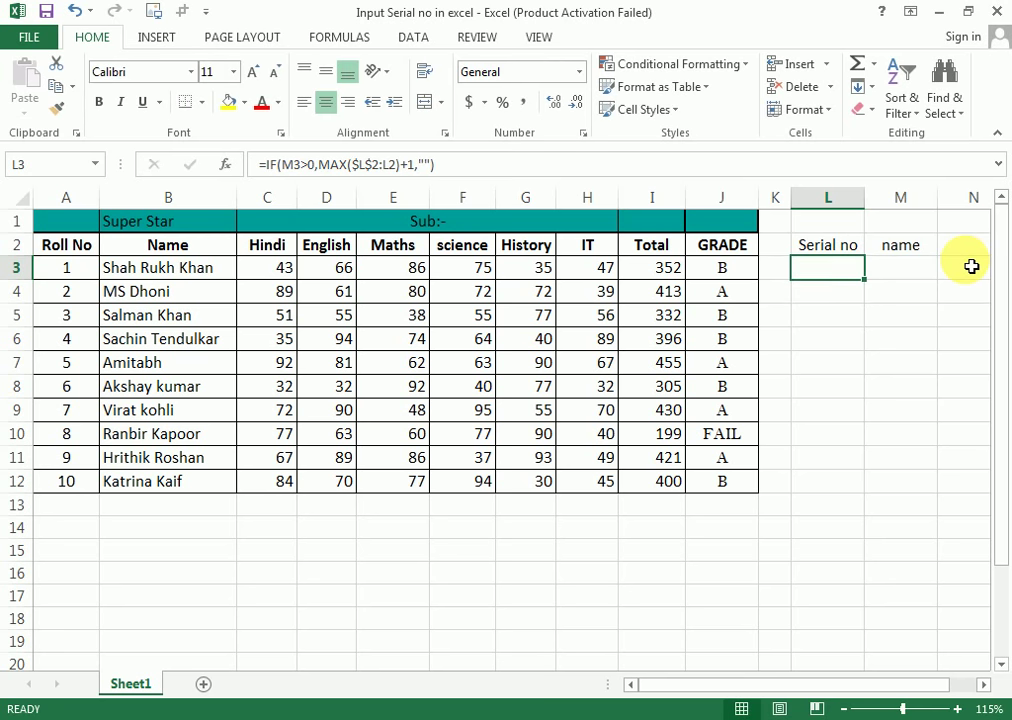
key(shift+Down)
key(shift+Down)
key(shift+Down)
key(shift+Down)
key(shift+Down)
key(shift+Down)
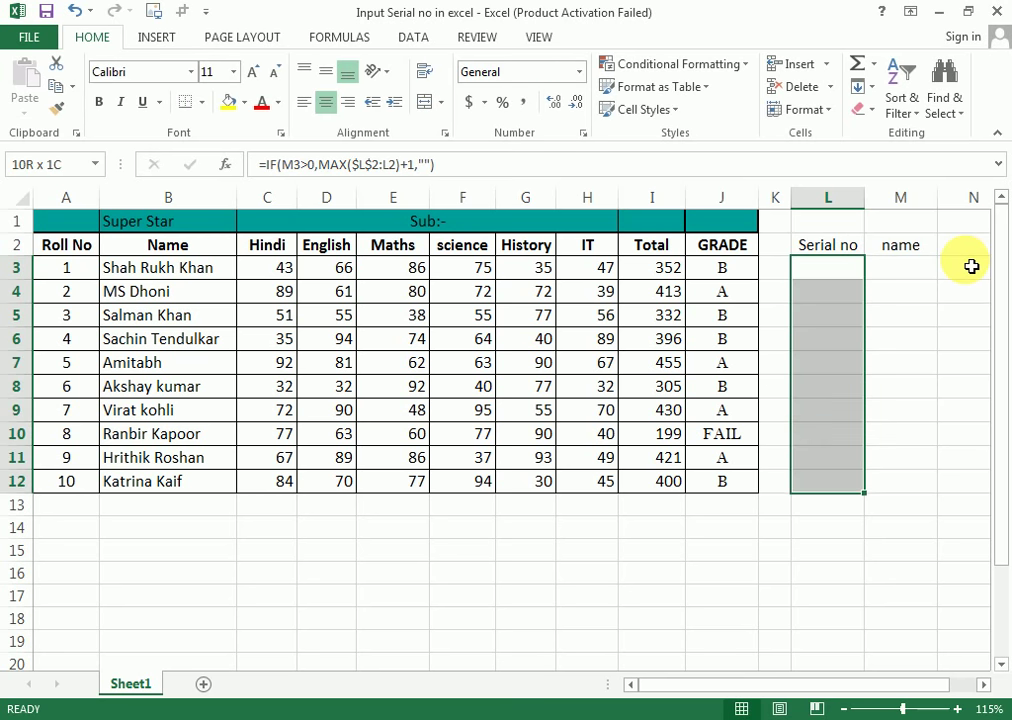
key(ctrl+d)
Step: Enter sample names like GFG and FG down the name column starting at M3
key(Right)
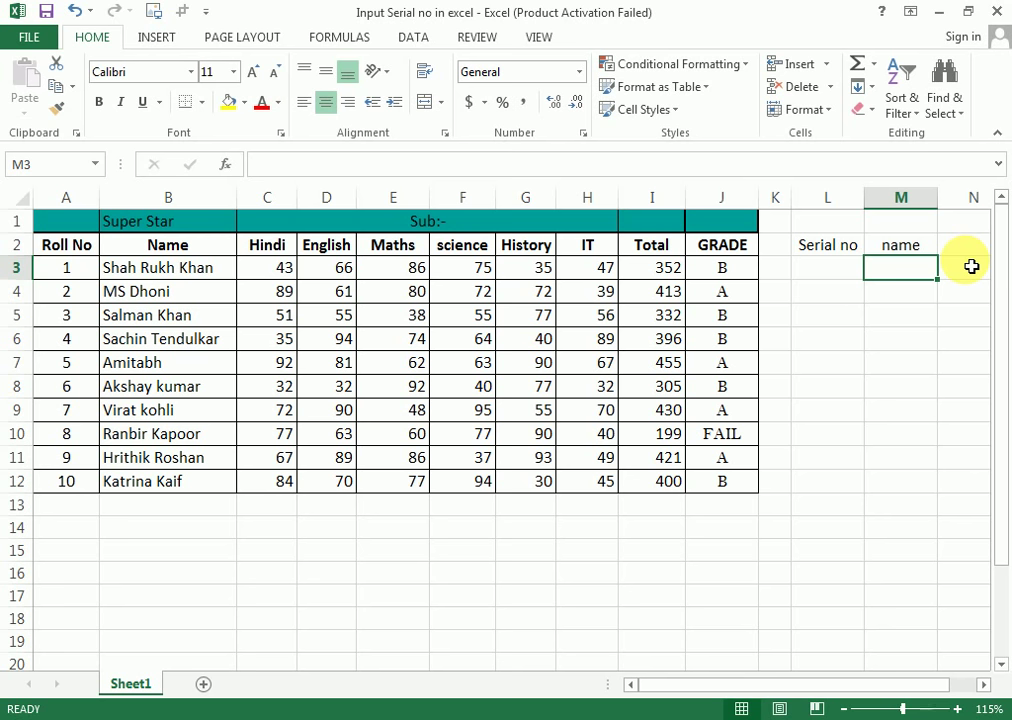
text(FG)
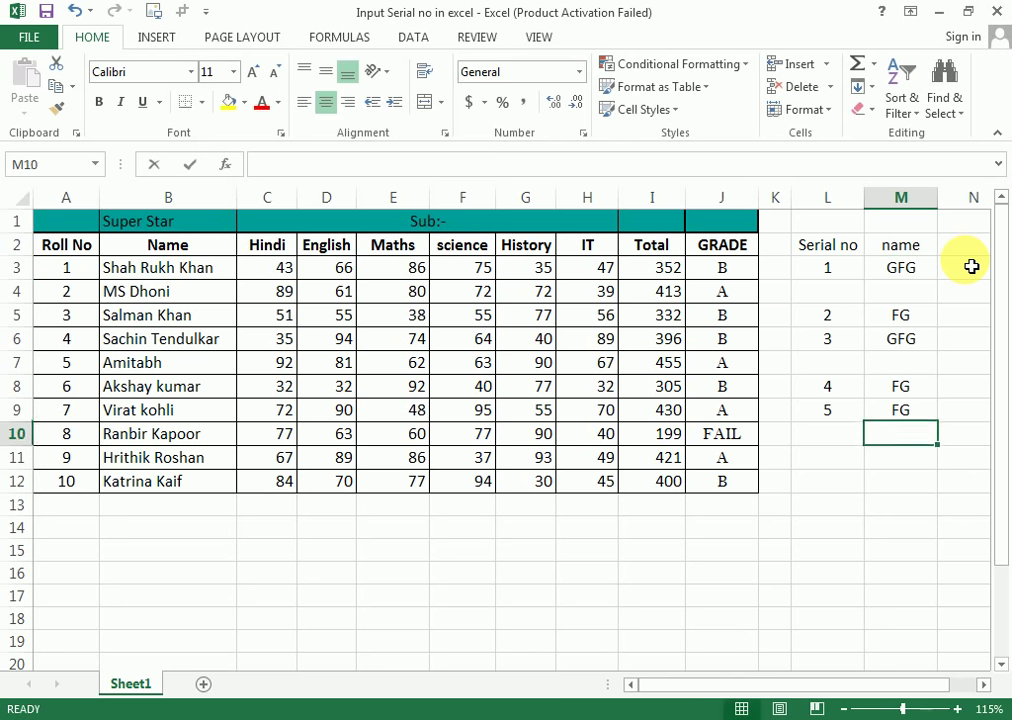
text(FG  FG GFG  FG FG FG GFG)
key(Return)
text(GFG)
key(Up)
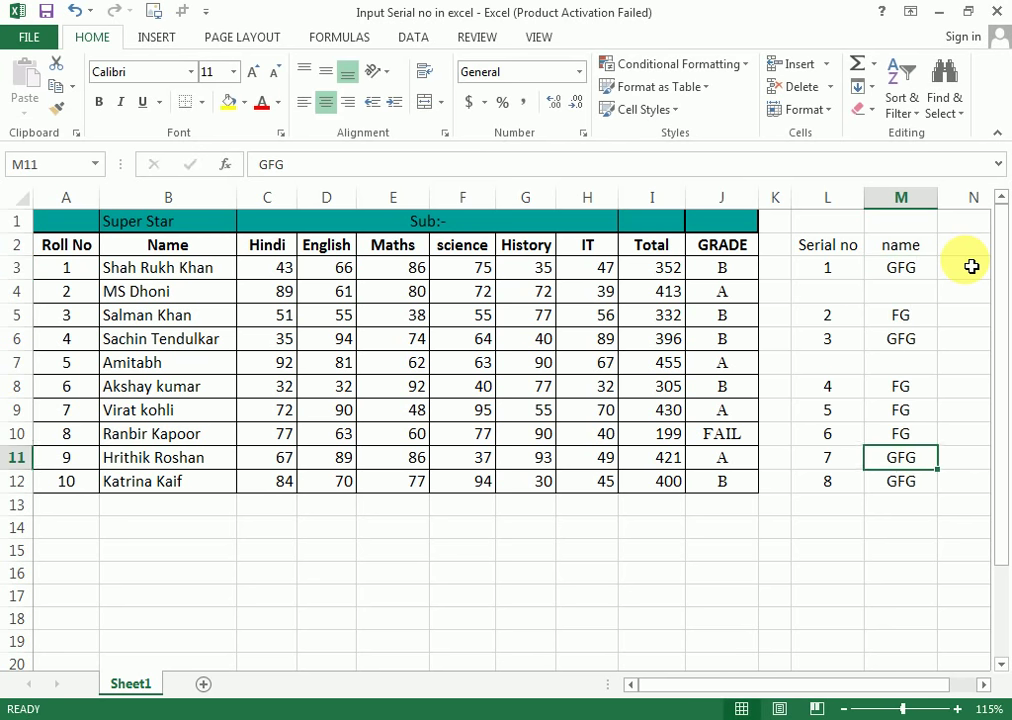
Step: Fill the empty name cells with D in M4 and GG in M7
key(Up)
key(Up)
key(Up)
key(Up)
key(Up)
key(Up)
key(Up)
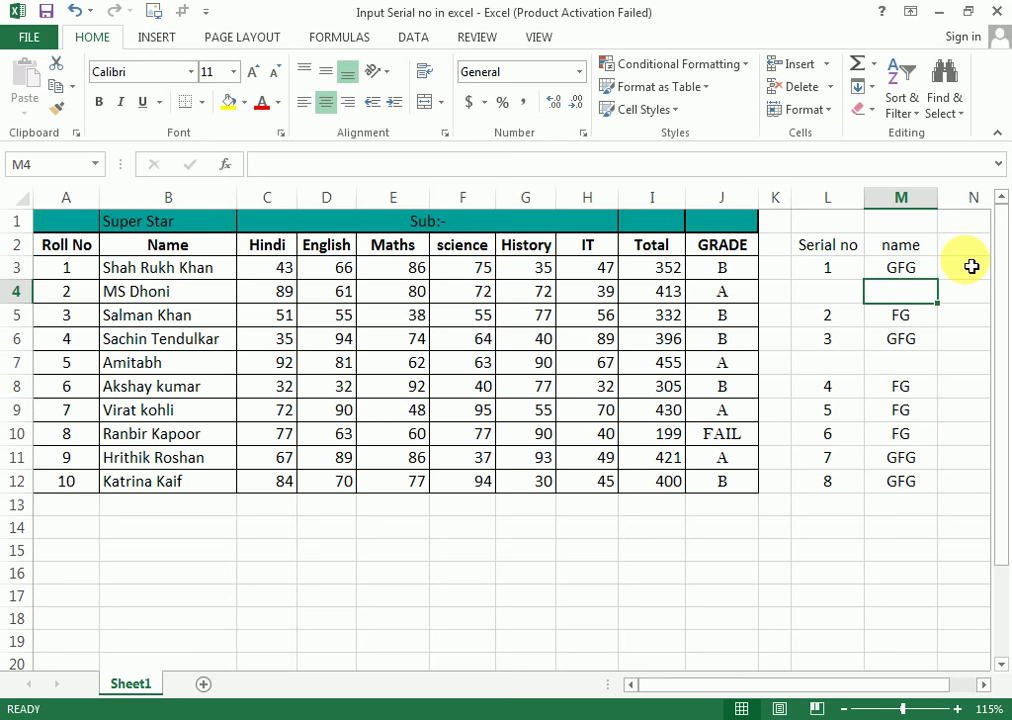
text(D)
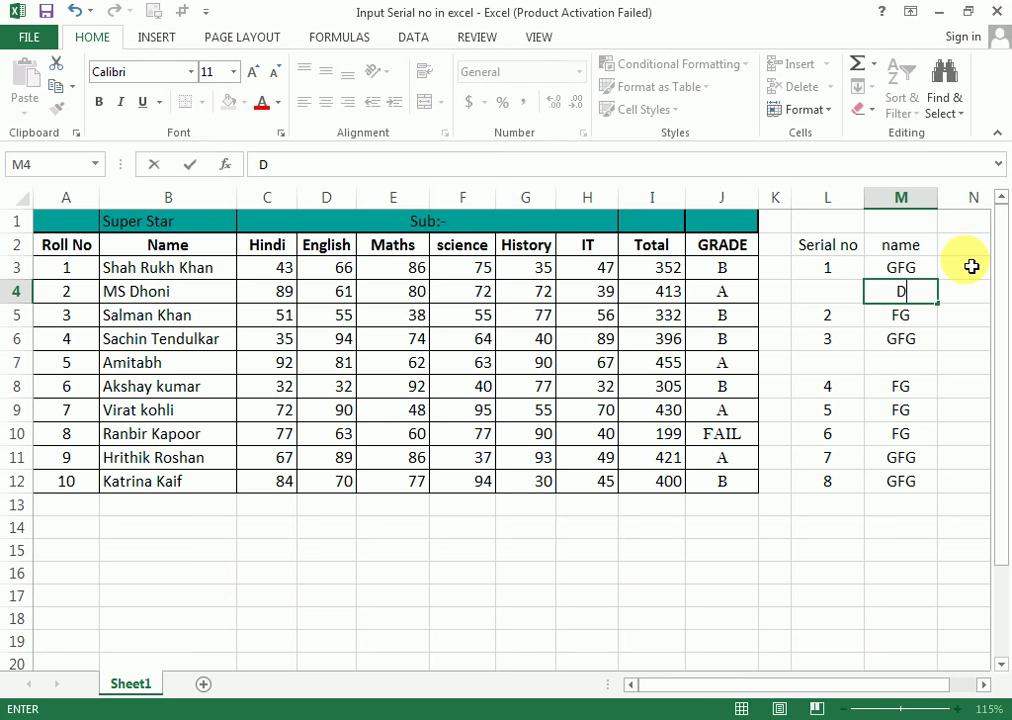
key(Return)
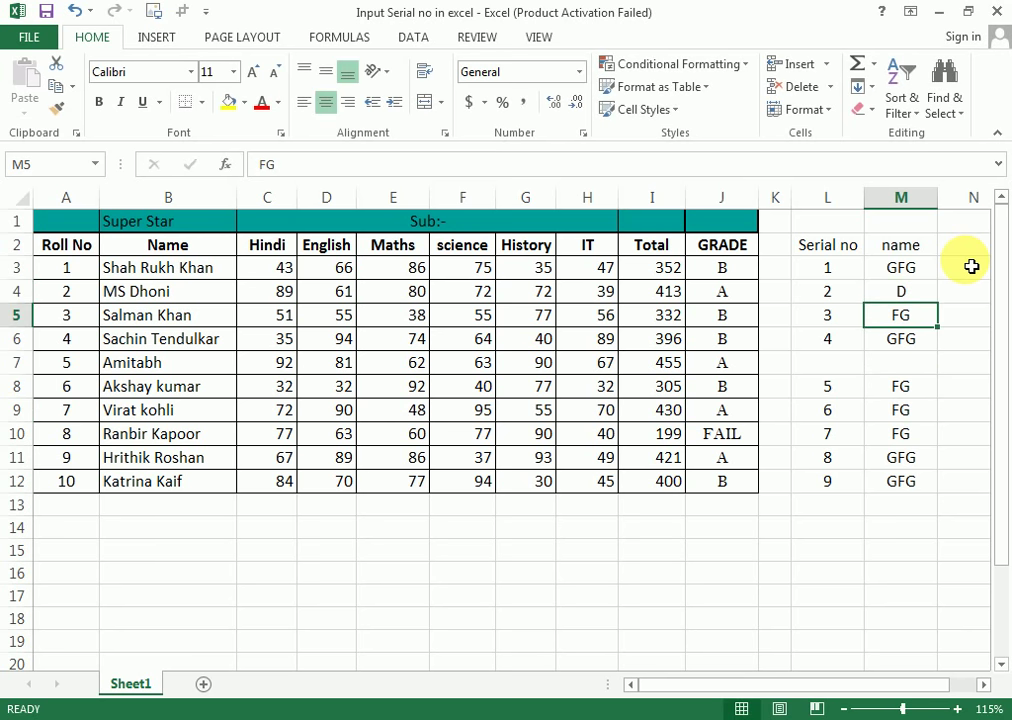
key(Down)
key(Down)
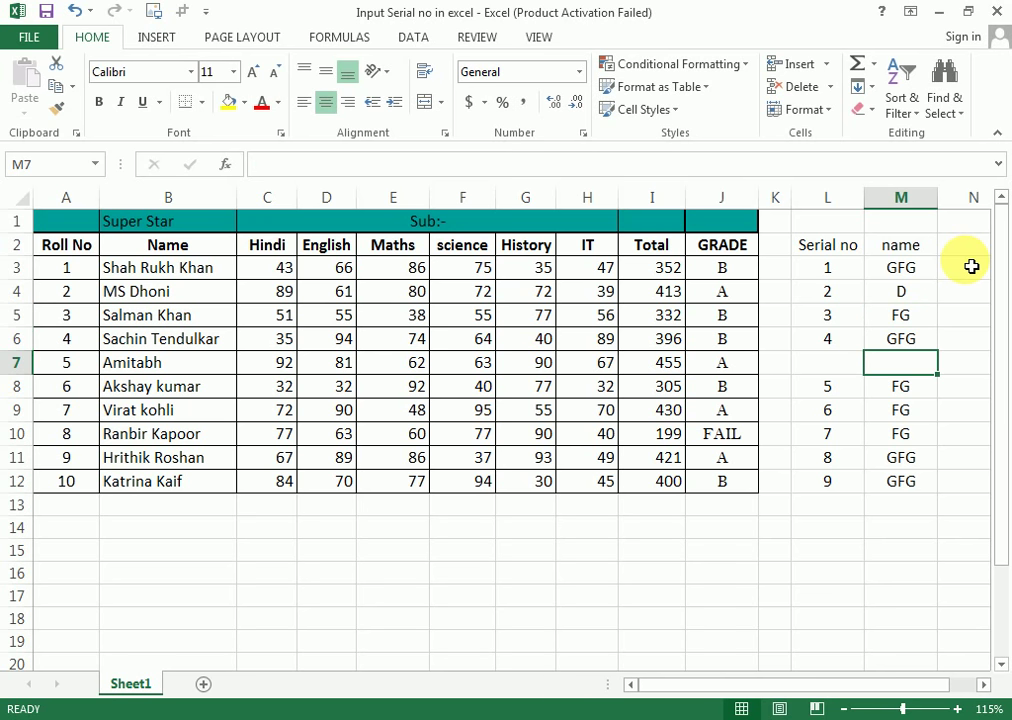
text(GG)
key(Return)
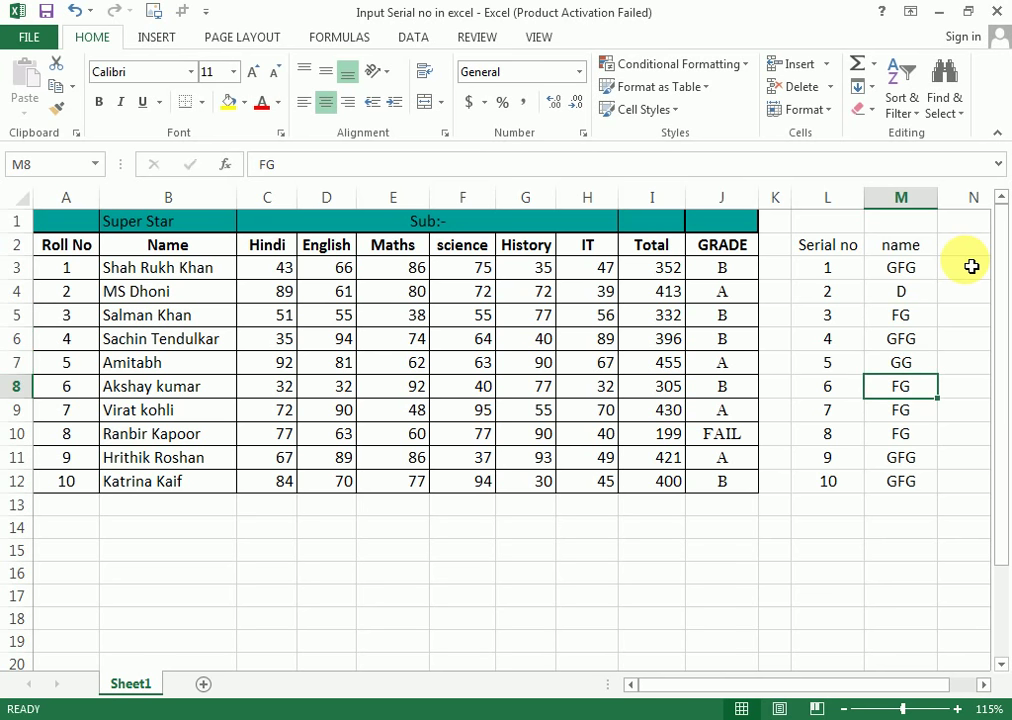